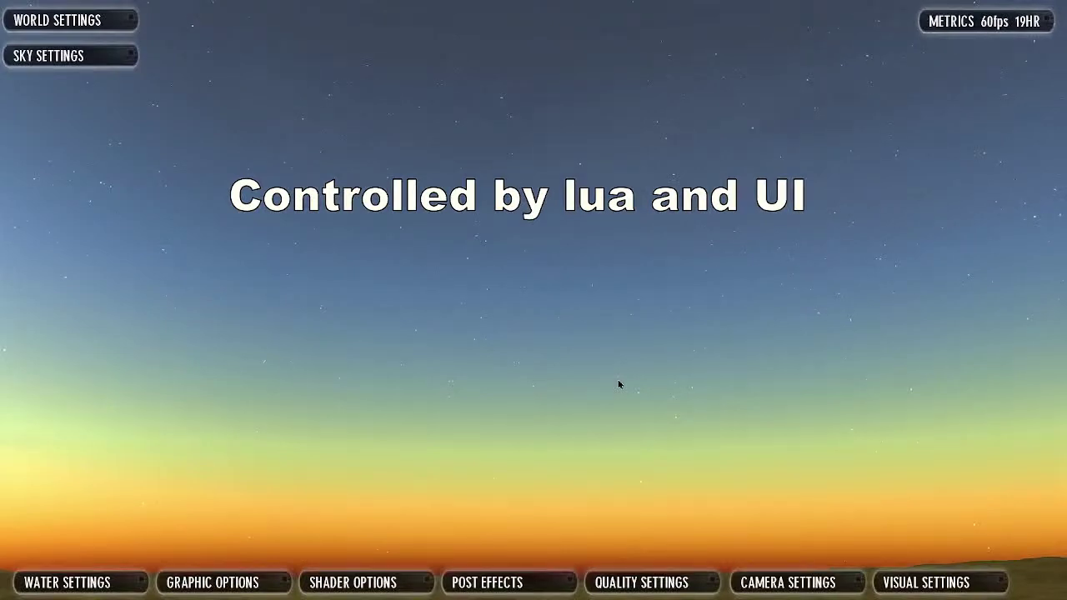
Step: Expand the sky settings, then set Cloud Coverage to 56 and Sim Sky Effects to 50
left_click(131, 56)
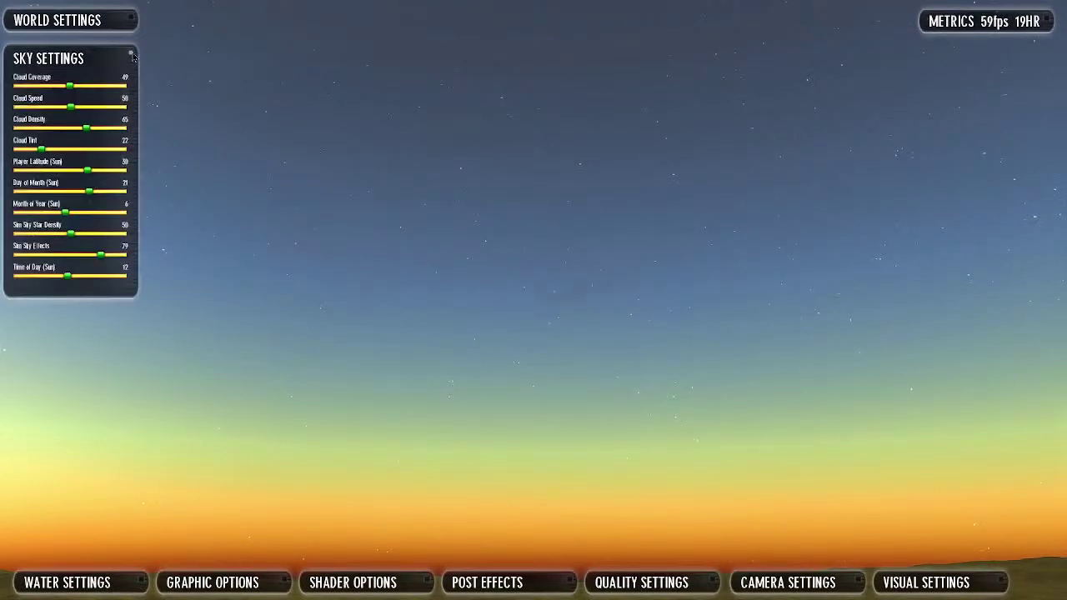
left_click(71, 87)
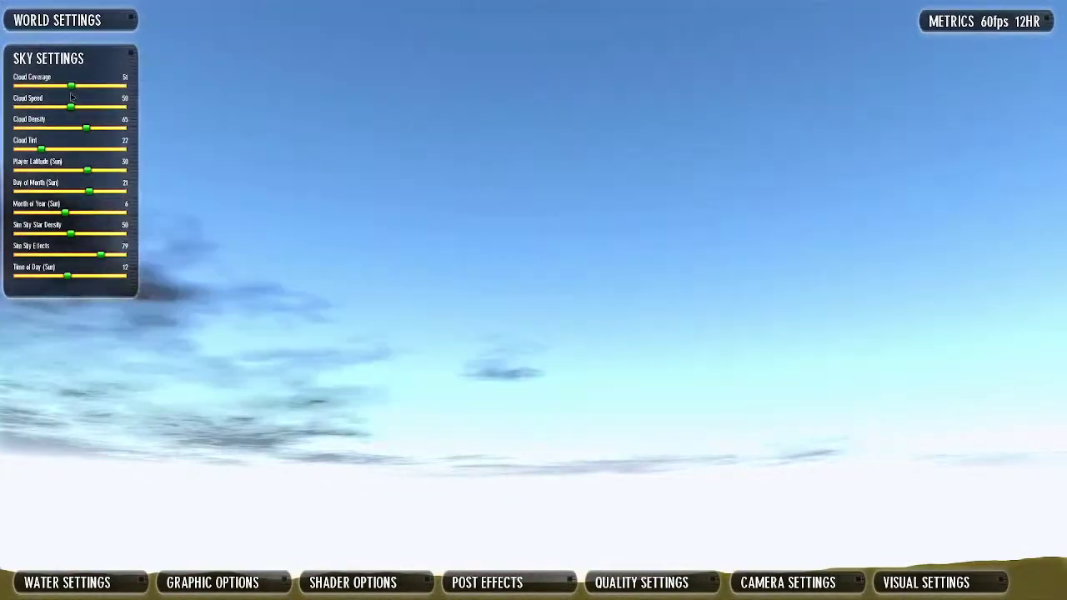
mouse_move(71, 94)
left_mouse_down()
mouse_move(61, 94)
mouse_move(91, 98)
mouse_move(80, 98)
left_mouse_up()
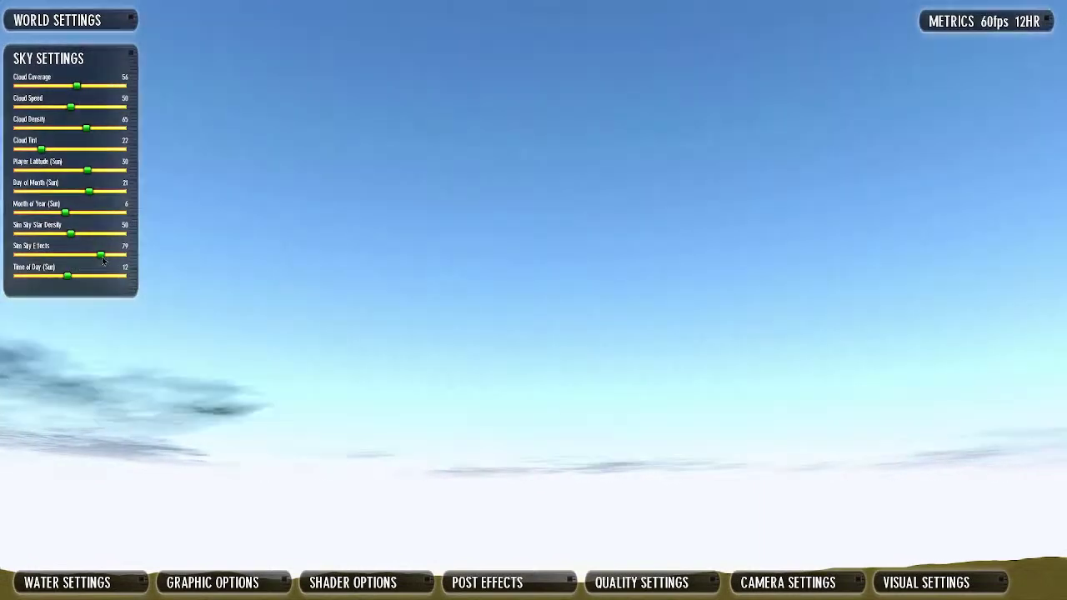
left_click_drag(102, 260, 73, 260)
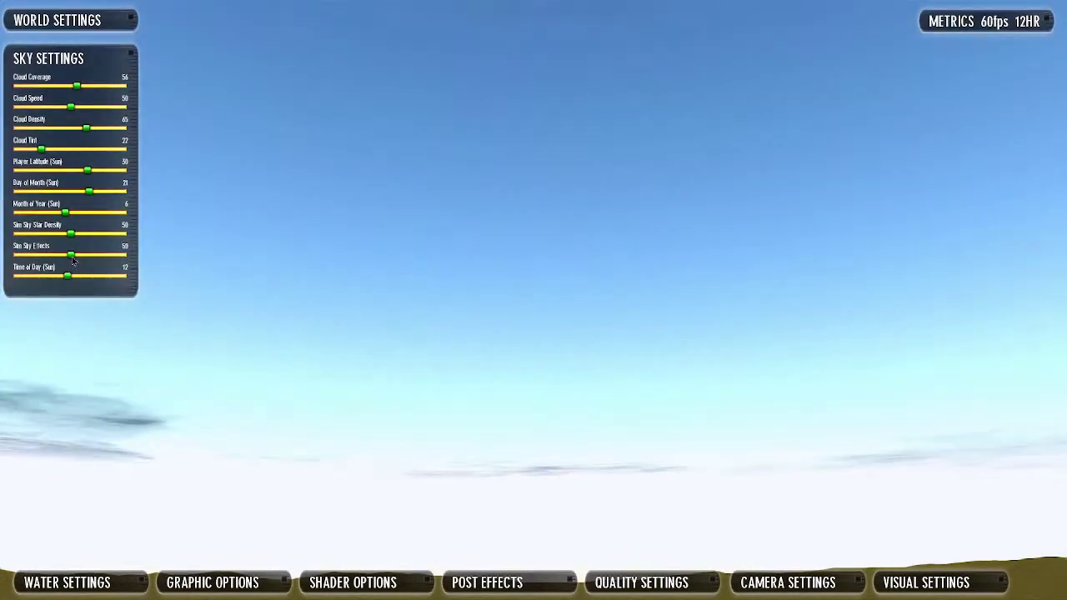
Step: Set Cloud Speed to 55, Cloud Density to 29, Cloud Coverage to 54 and Cloud Tint to 49
left_click_drag(72, 114, 53, 132)
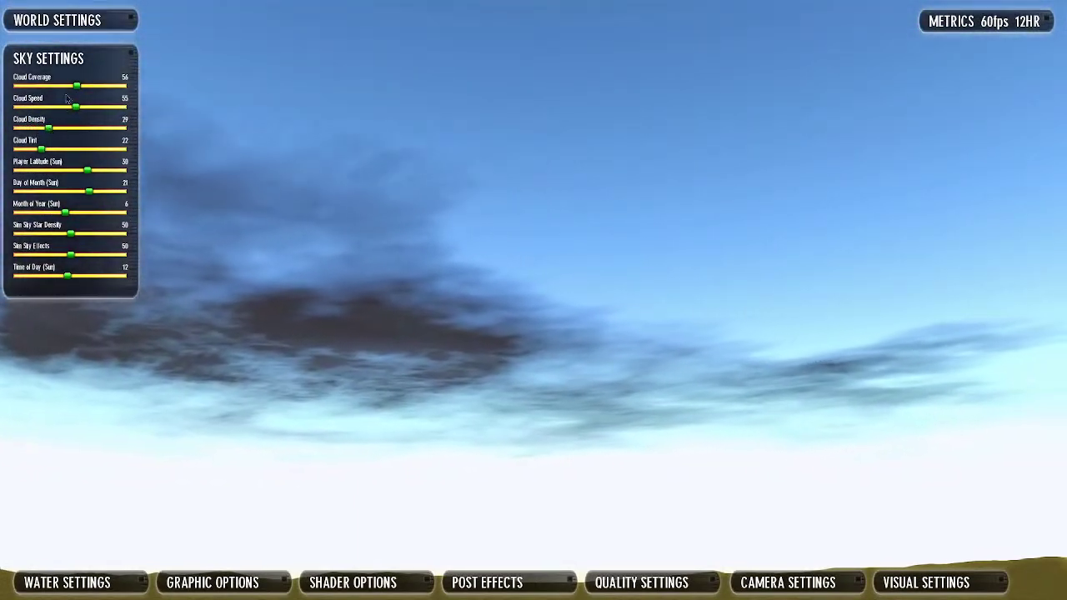
left_click_drag(78, 87, 76, 88)
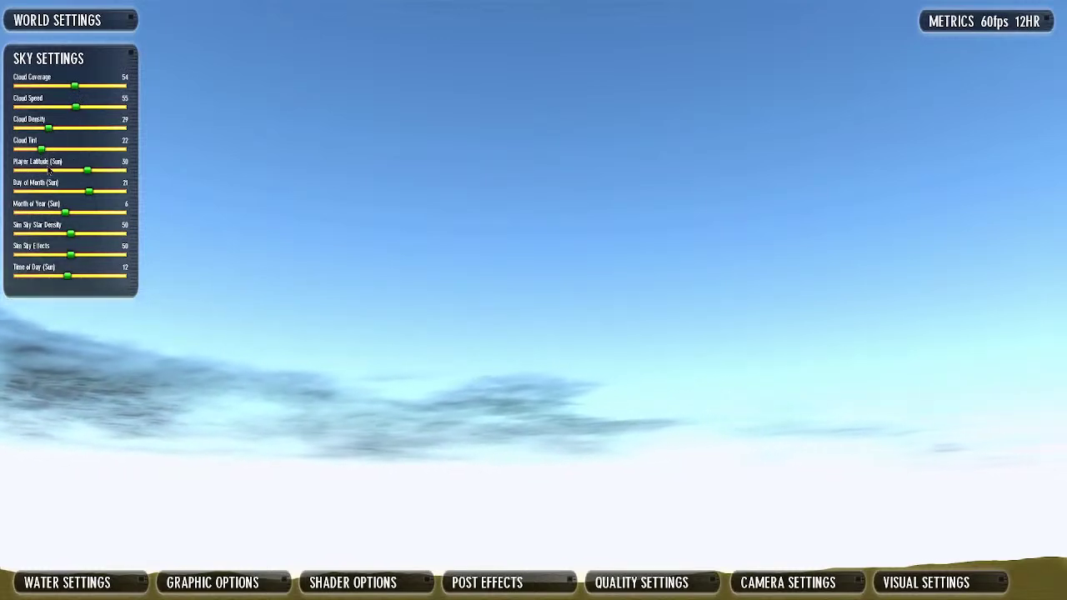
left_click_drag(41, 149, 69, 150)
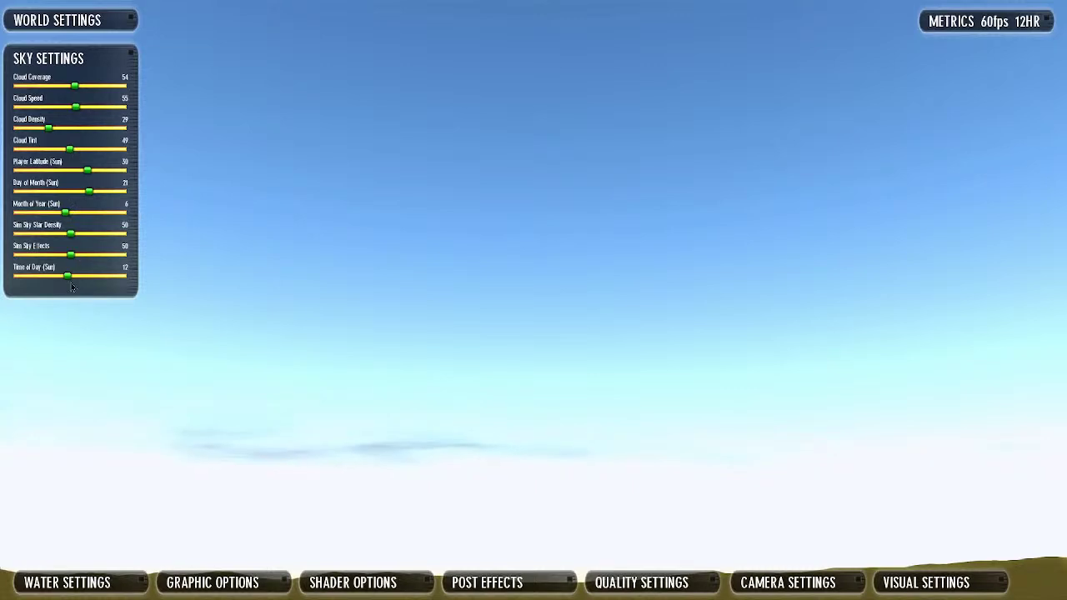
Step: Set Time of Day to 4, Sim Sky Star Density to 27 and Player Latitude to 46, and adjust the cloud appearance
left_click_drag(69, 284, 36, 281)
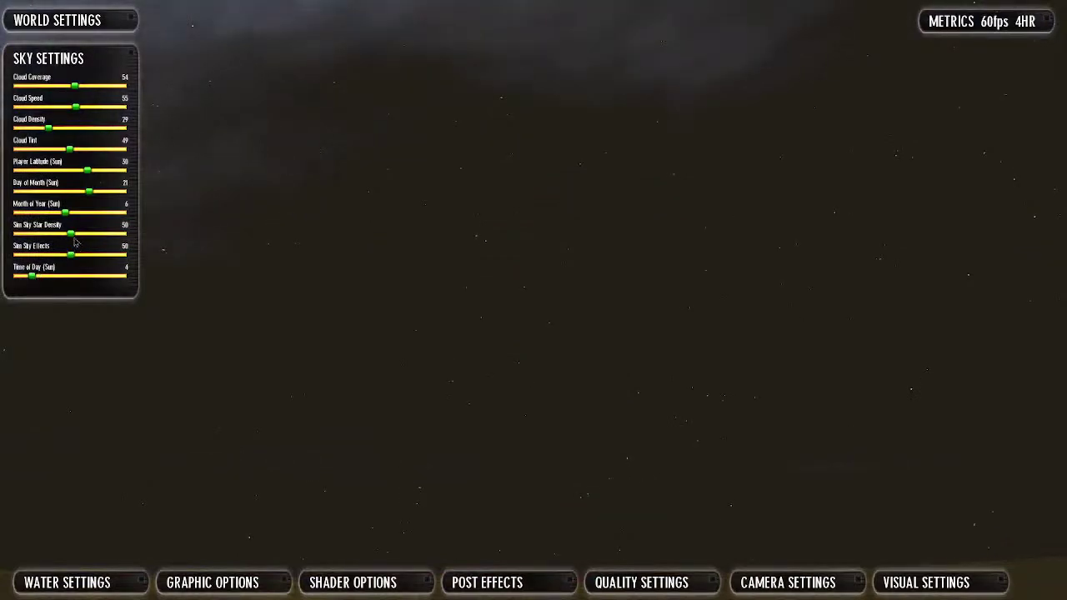
left_click_drag(76, 240, 50, 239)
left_click_drag(89, 176, 96, 183)
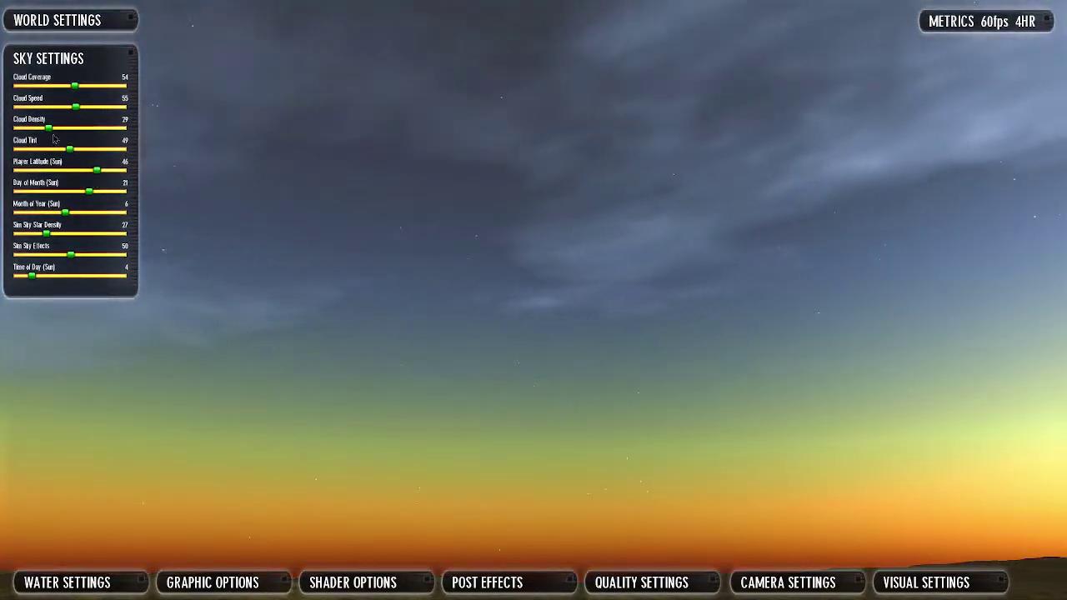
mouse_move(51, 137)
left_mouse_down()
mouse_move(86, 139)
mouse_move(81, 158)
mouse_move(49, 159)
left_mouse_up()
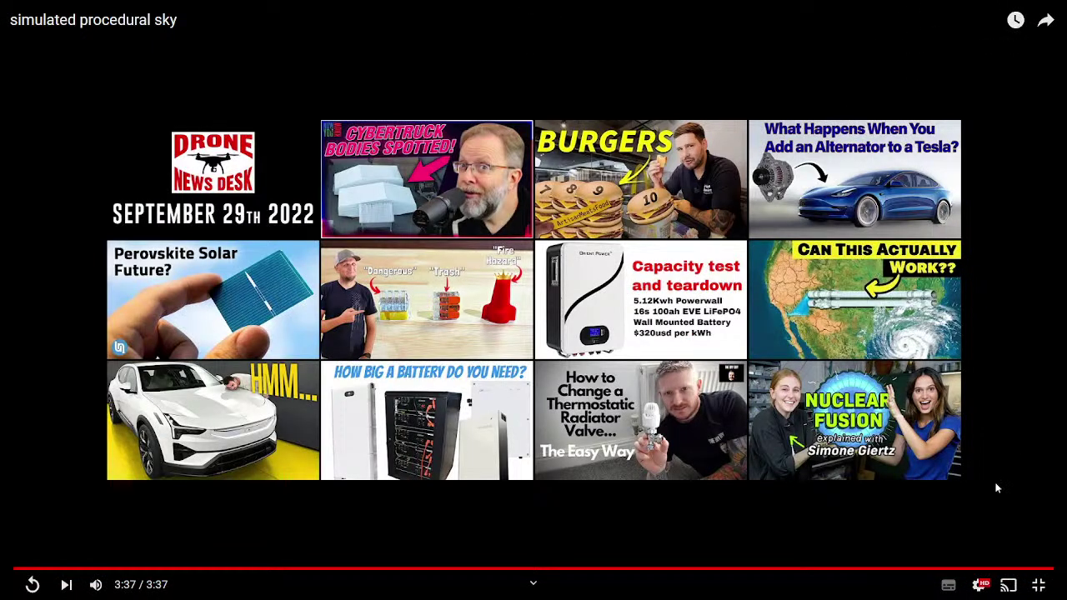
Step: Exit the full-screen video and switch to the GameGuru website
left_click(1038, 587)
left_click(100, 10)
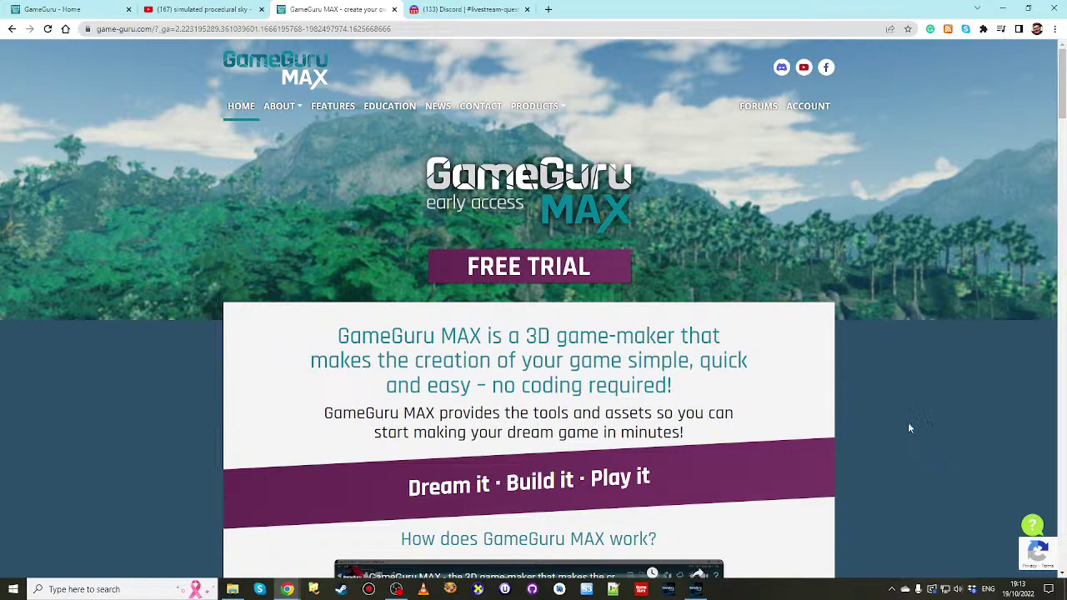
Step: Switch to GameGuru MAX, edit the DD game project and open its DSADSADSA level
left_click(695, 589)
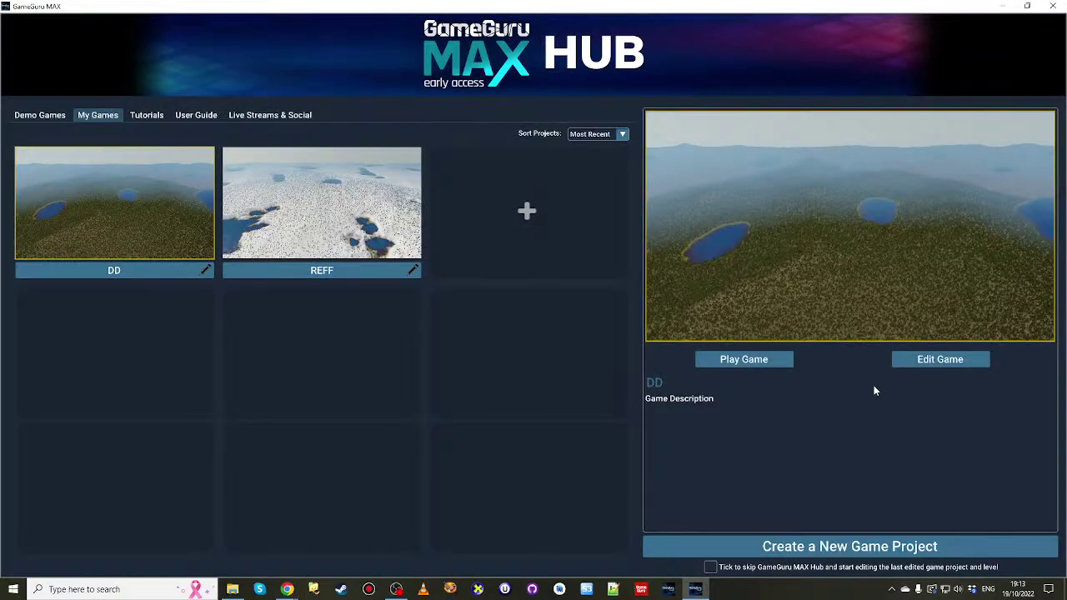
left_click(916, 362)
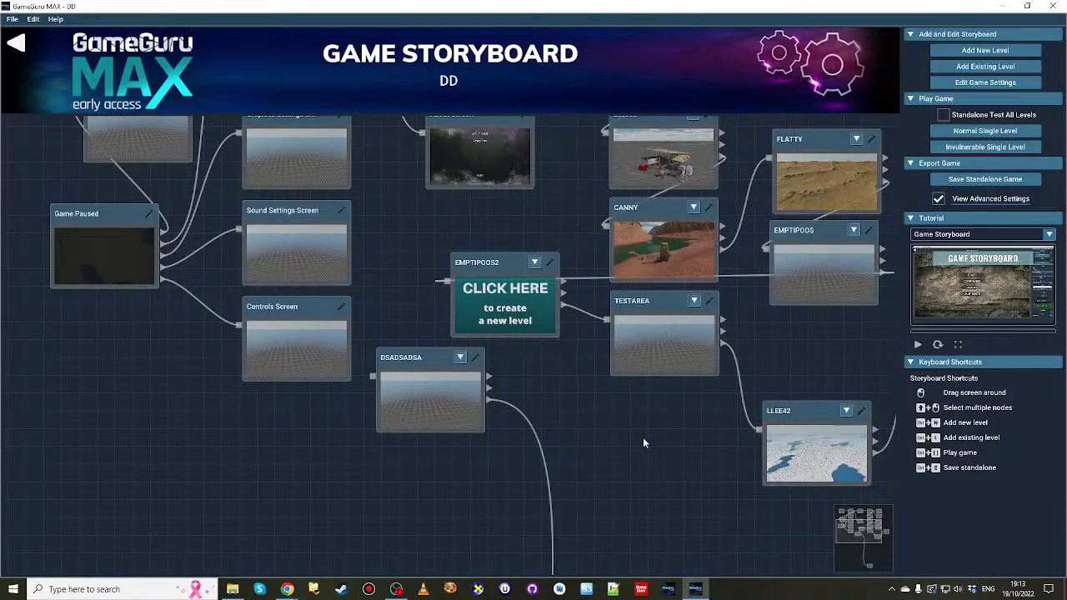
left_click_drag(506, 400, 552, 427)
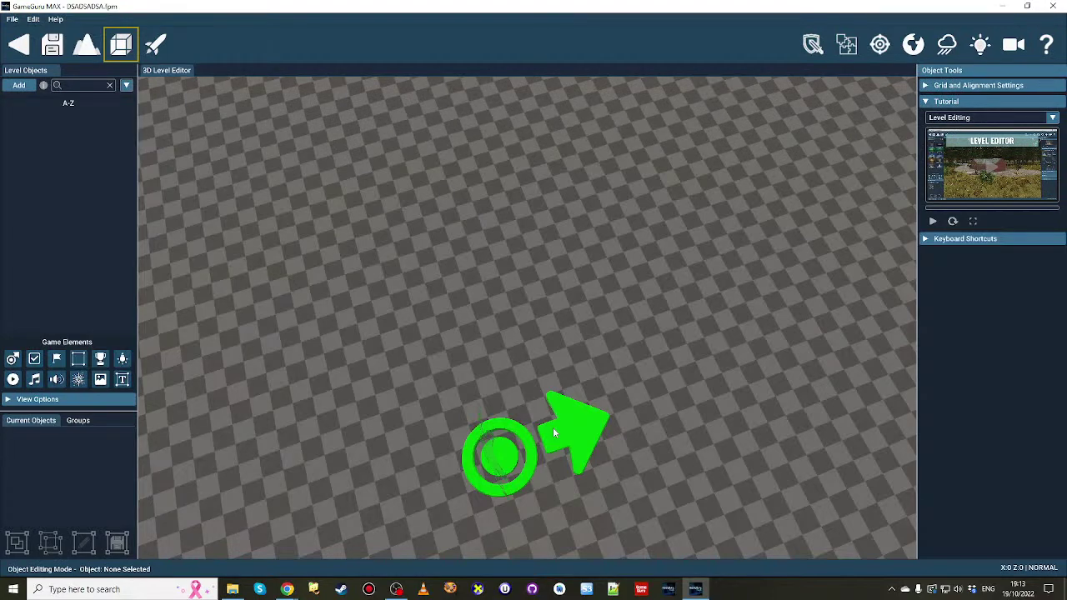
Step: Add a Smooth Concrete Floor from the object library and place it on the ground beyond the player start marker
mouse_move(690, 440)
right_mouse_down()
mouse_move(767, 408)
mouse_move(821, 450)
mouse_move(688, 400)
mouse_move(719, 402)
right_mouse_up()
key("w")
key("s")
key("w")
key("s")
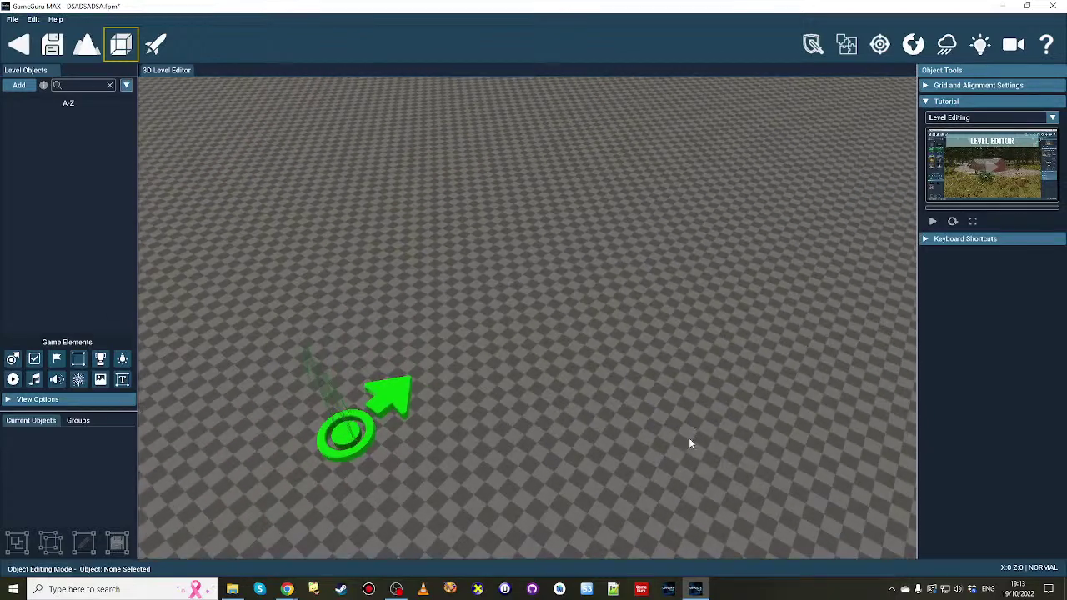
left_click(19, 85)
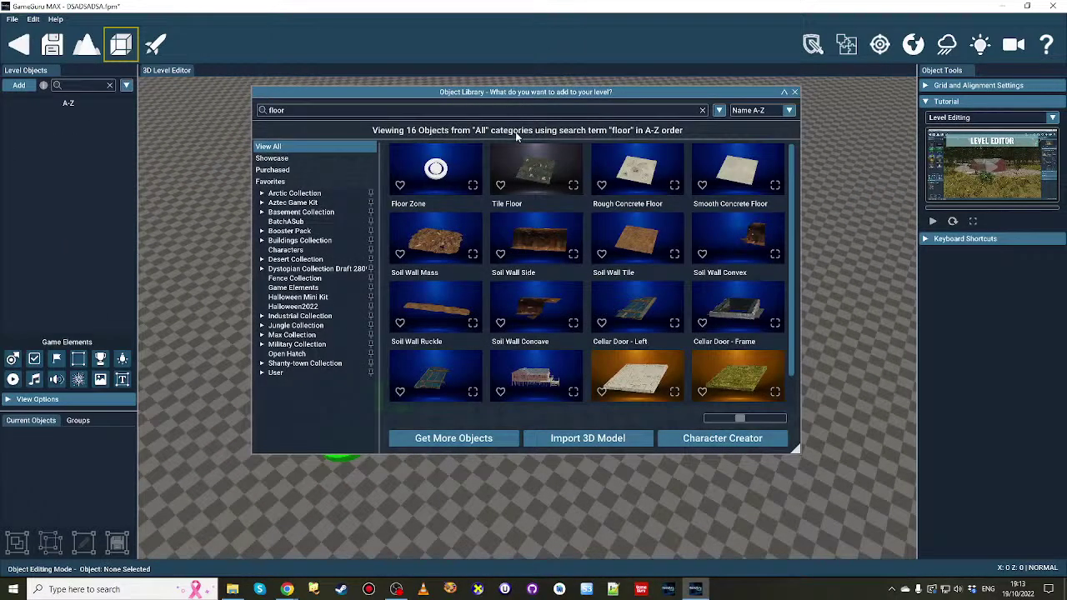
left_click(750, 175)
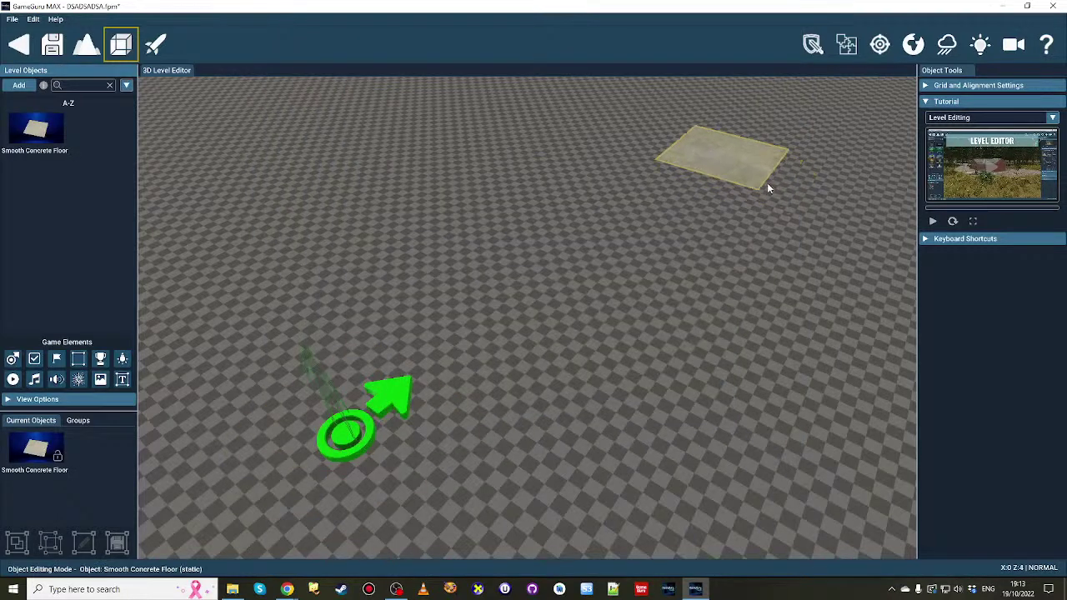
left_click(478, 273)
left_click_drag(497, 266, 428, 252)
Step: Place a second Smooth Concrete Floor tile directly beside the first one
left_click(54, 132)
left_click(550, 275)
left_click(542, 275)
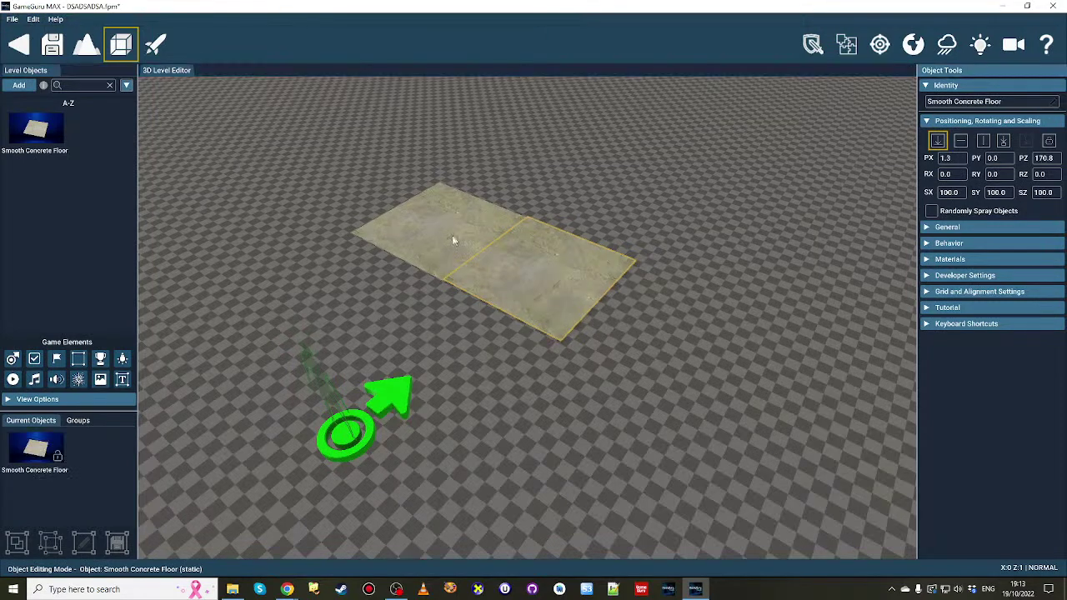
Step: Move the second floor tile freely against the first, then away to about X 35, Z 194
left_click_drag(506, 276, 439, 250)
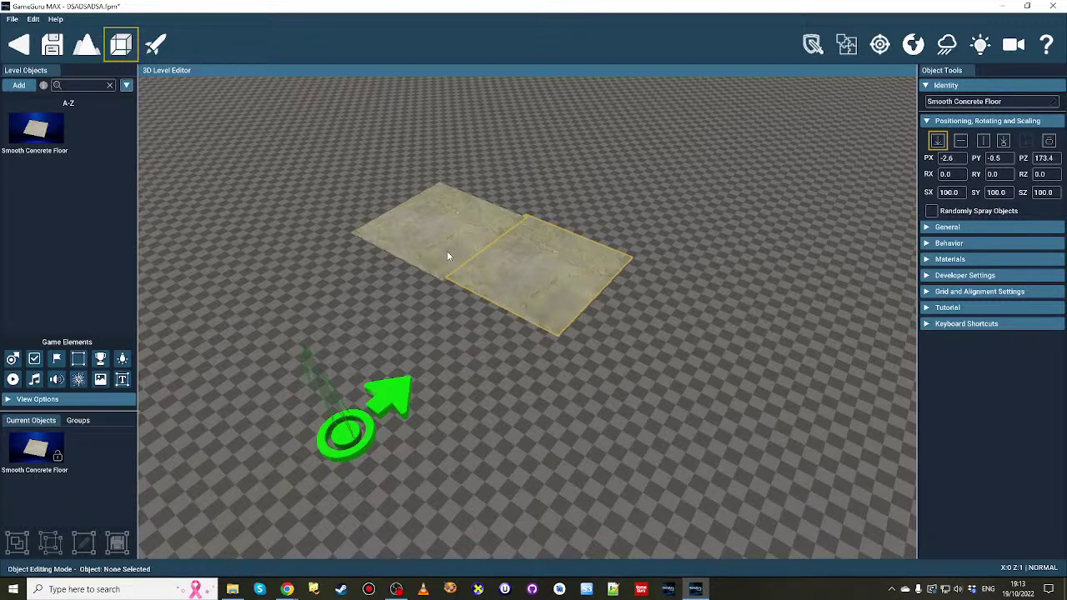
left_click_drag(517, 279, 518, 310)
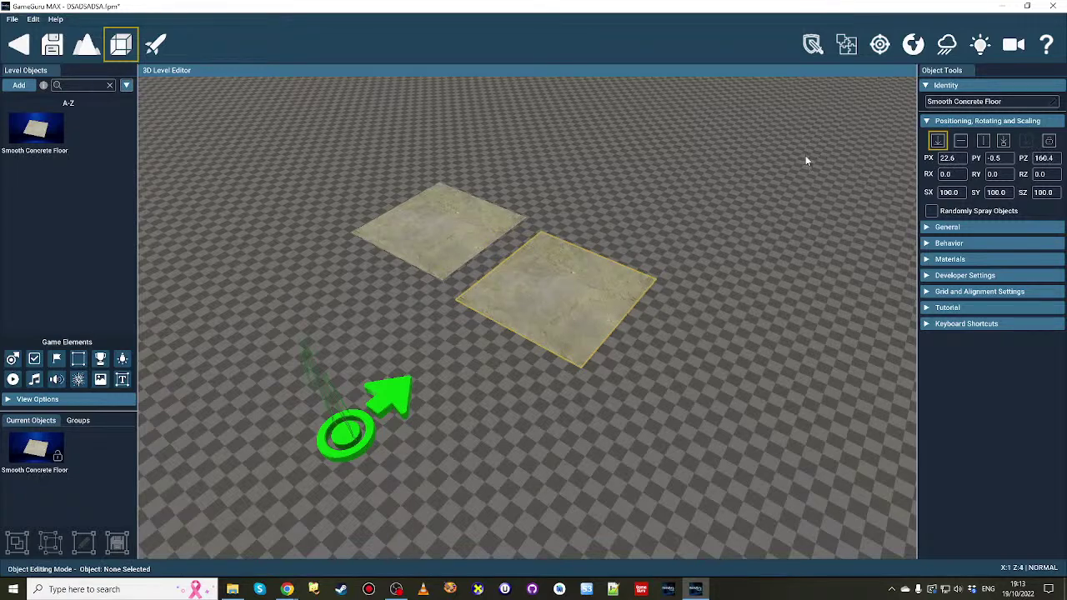
left_click_drag(544, 297, 584, 280)
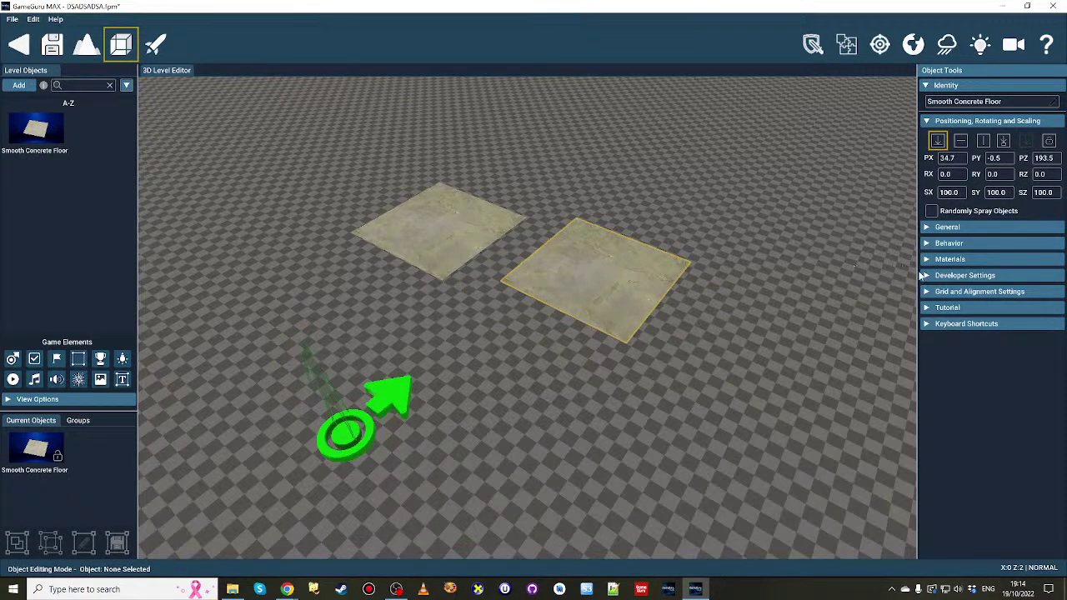
Step: Enable grid mode with Snap Mode and snap the second floor tile to the first tile's edge
left_click(1005, 293)
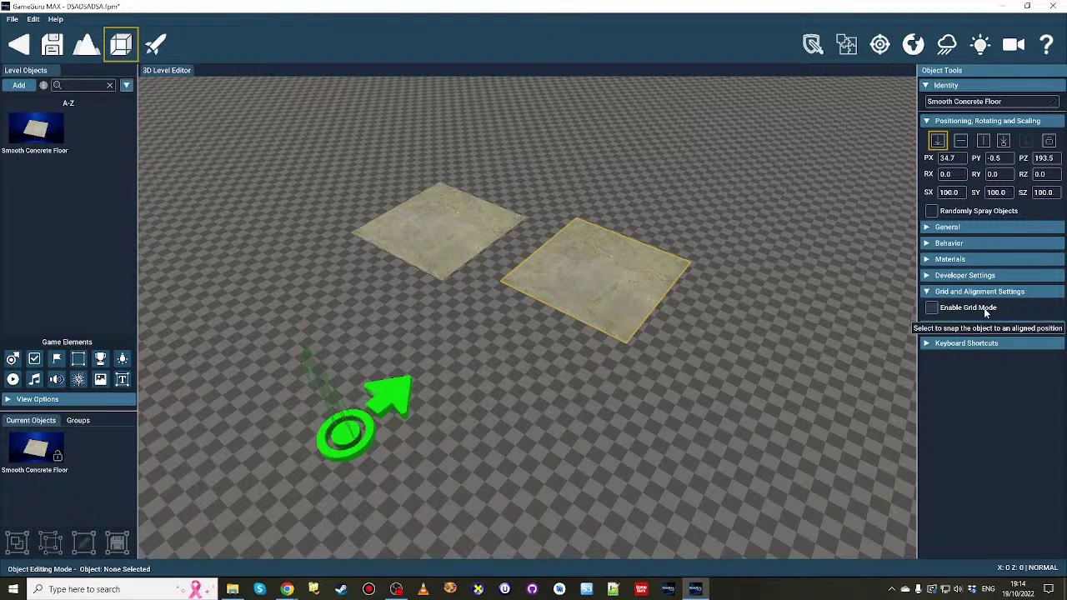
left_click(980, 308)
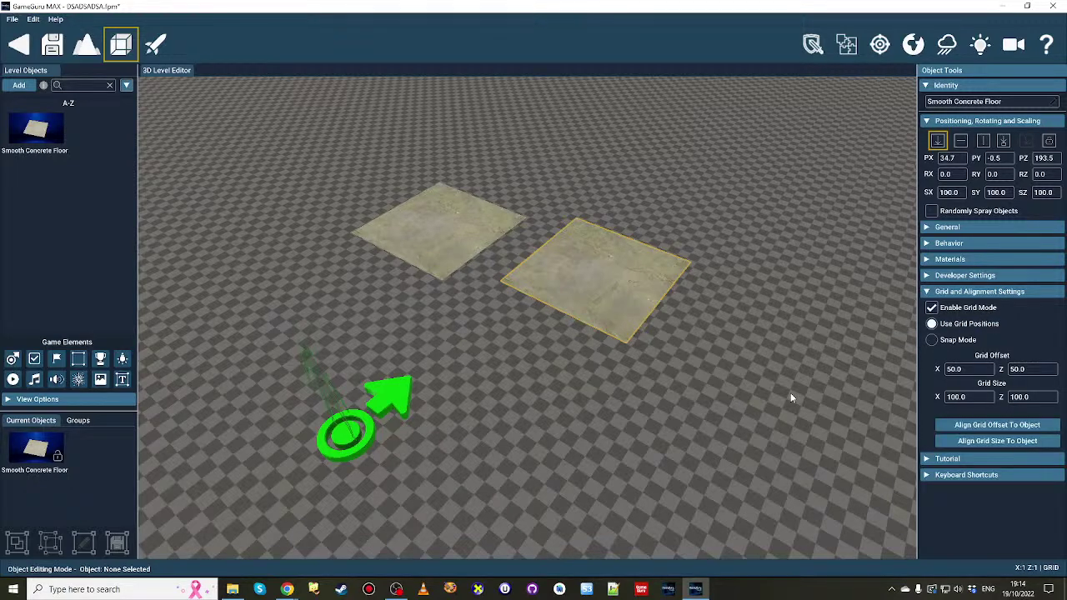
left_click(944, 342)
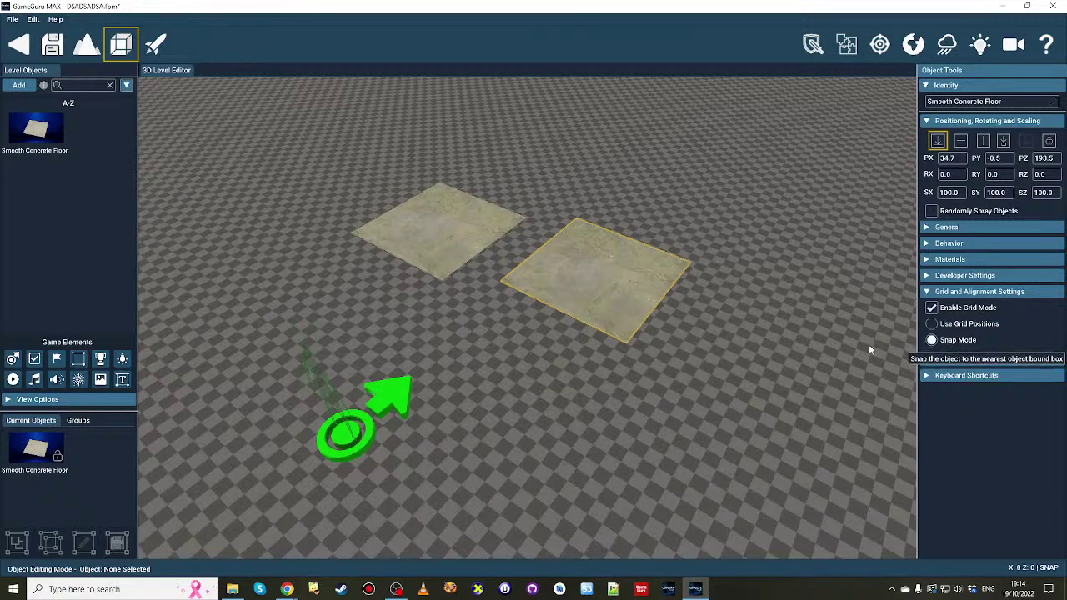
left_click_drag(600, 272, 566, 308)
left_click_drag(488, 262, 522, 275)
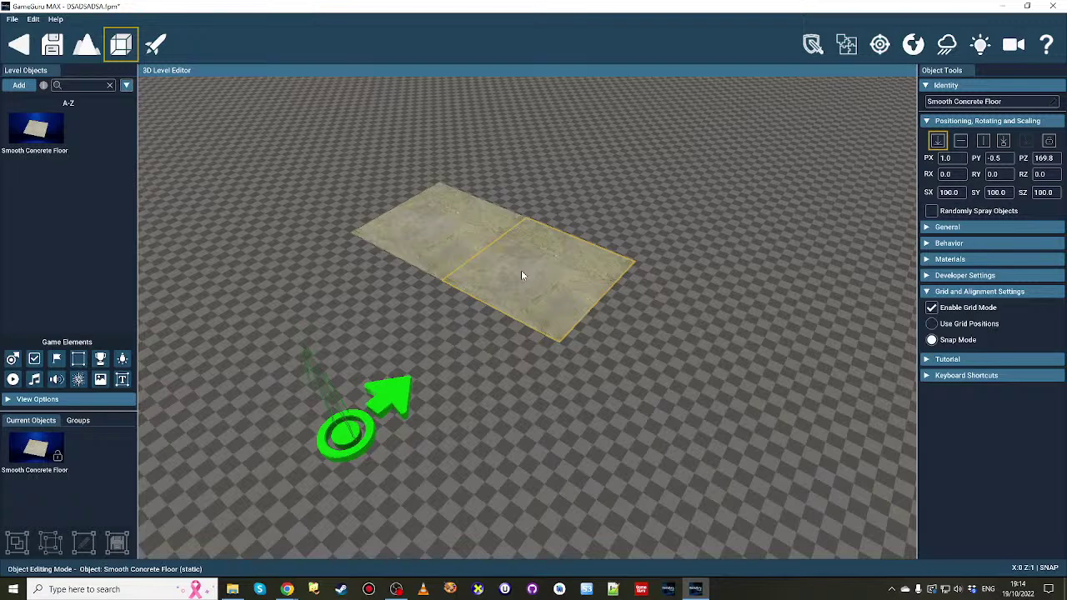
Step: Switch the alignment to grid positions and place the two floor tiles side by side at X -50 and X 50, Z 150
left_click(950, 324)
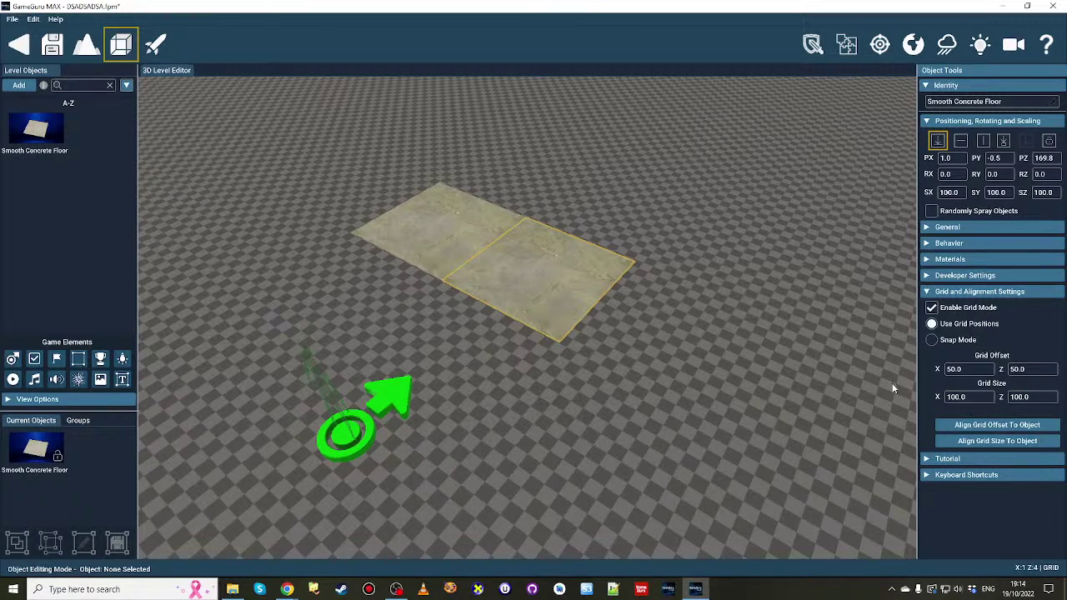
left_click(575, 302)
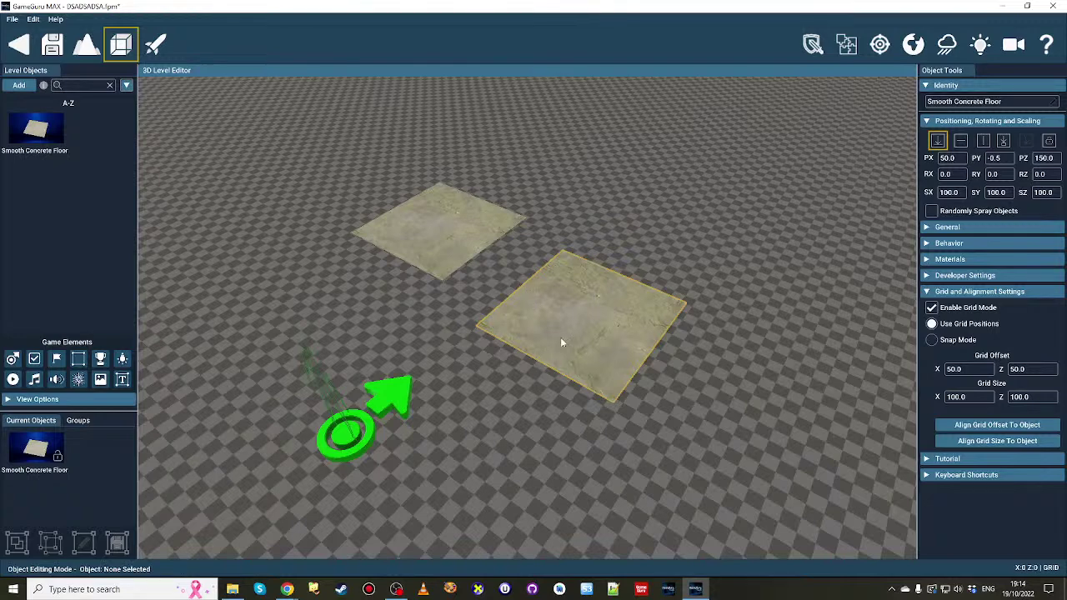
left_click_drag(524, 281, 558, 327)
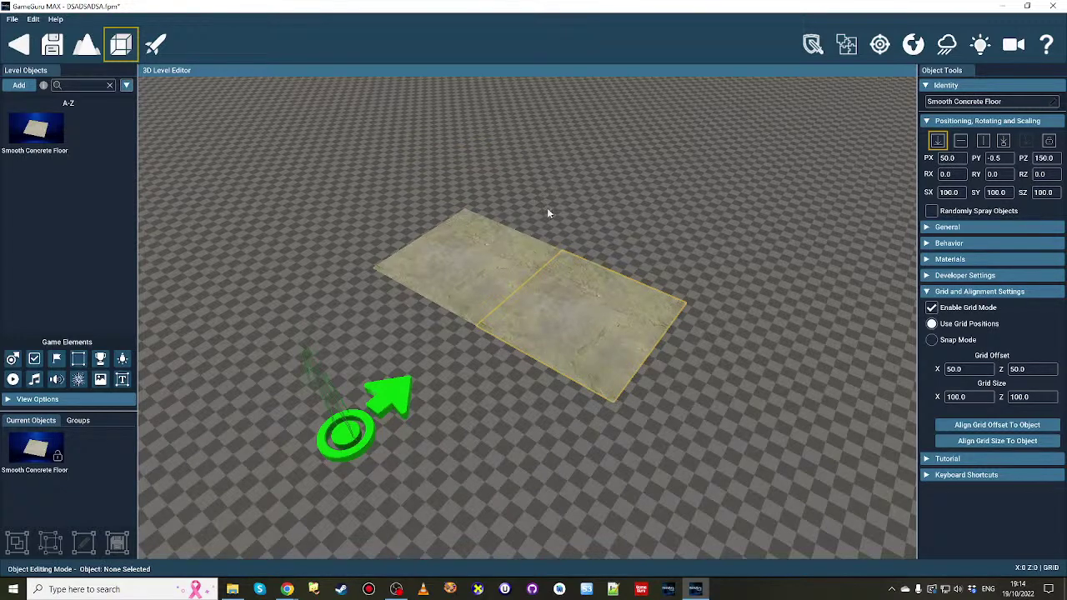
left_click_drag(573, 327, 577, 333)
Step: Move the first floor tile out to X -150 on the grid and back to X -50, beside the second tile
left_click_drag(445, 240, 392, 233)
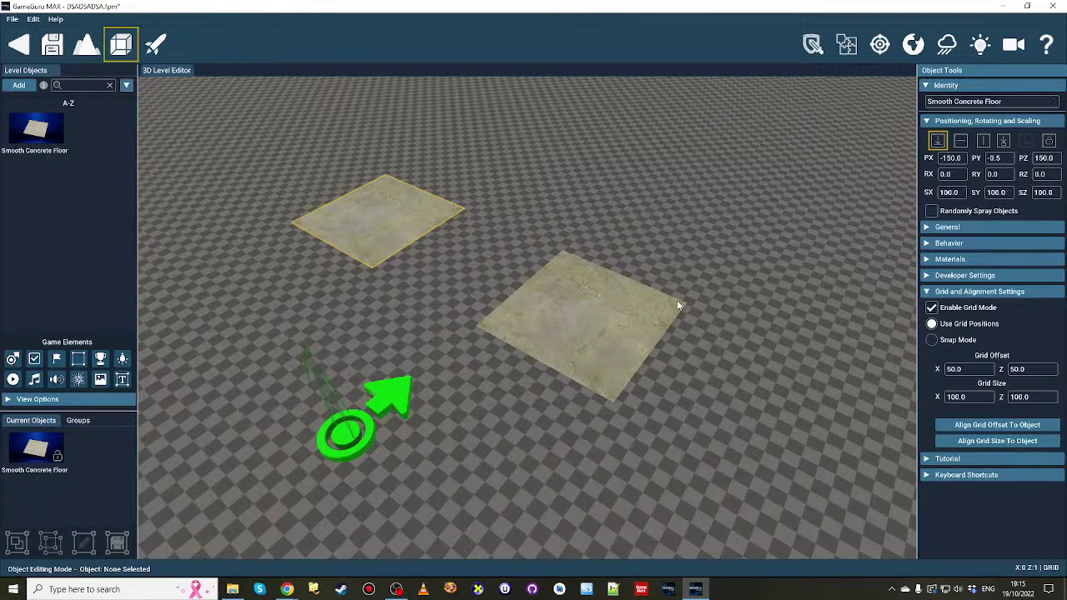
left_click_drag(401, 227, 453, 265)
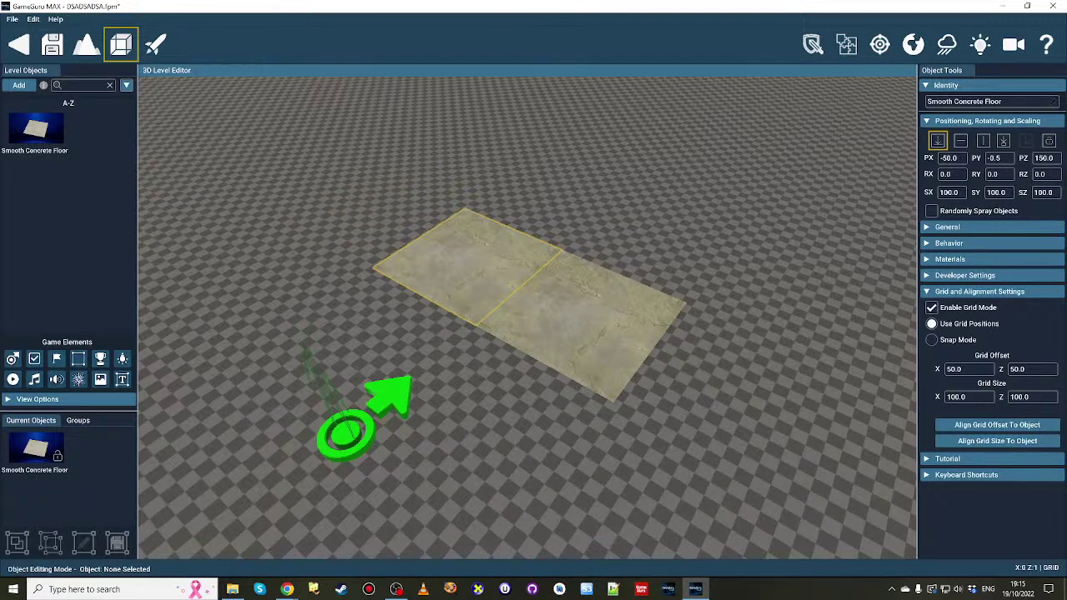
mouse_move(578, 325)
left_mouse_down()
mouse_move(665, 371)
mouse_move(579, 327)
left_mouse_up()
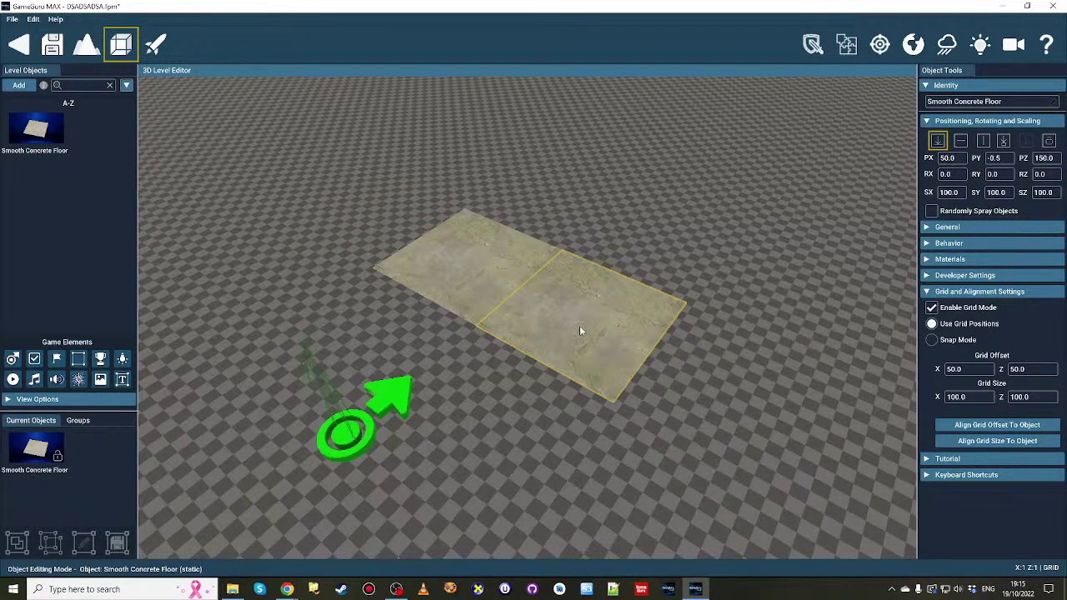
Step: Add two more Smooth Concrete Floor tiles at X -50 and X 50, Z 250 to form a two-by-two square
left_click_drag(37, 132, 530, 193)
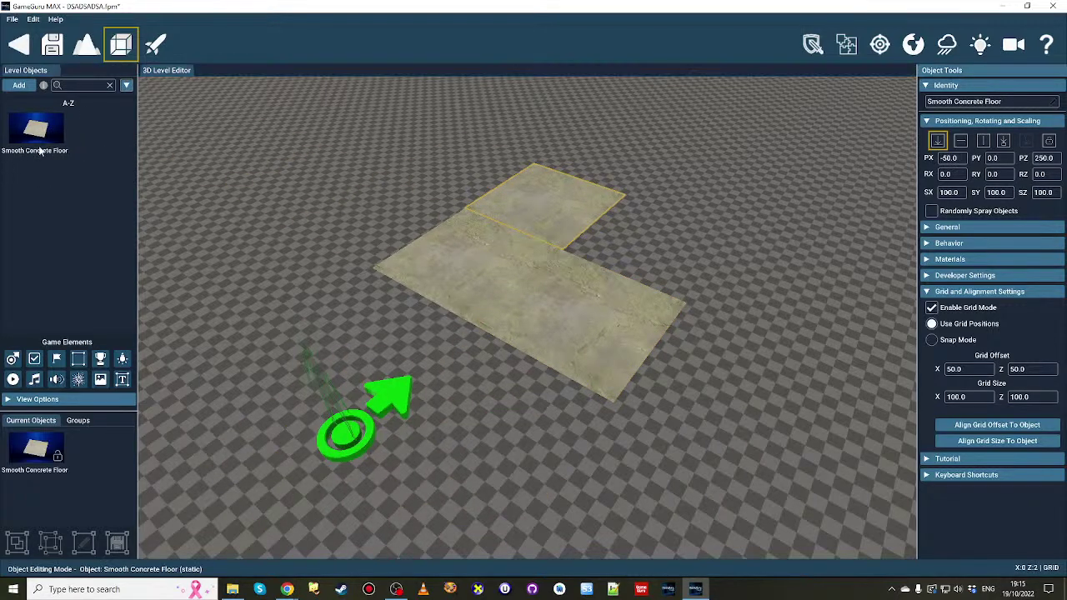
left_click_drag(46, 133, 625, 248)
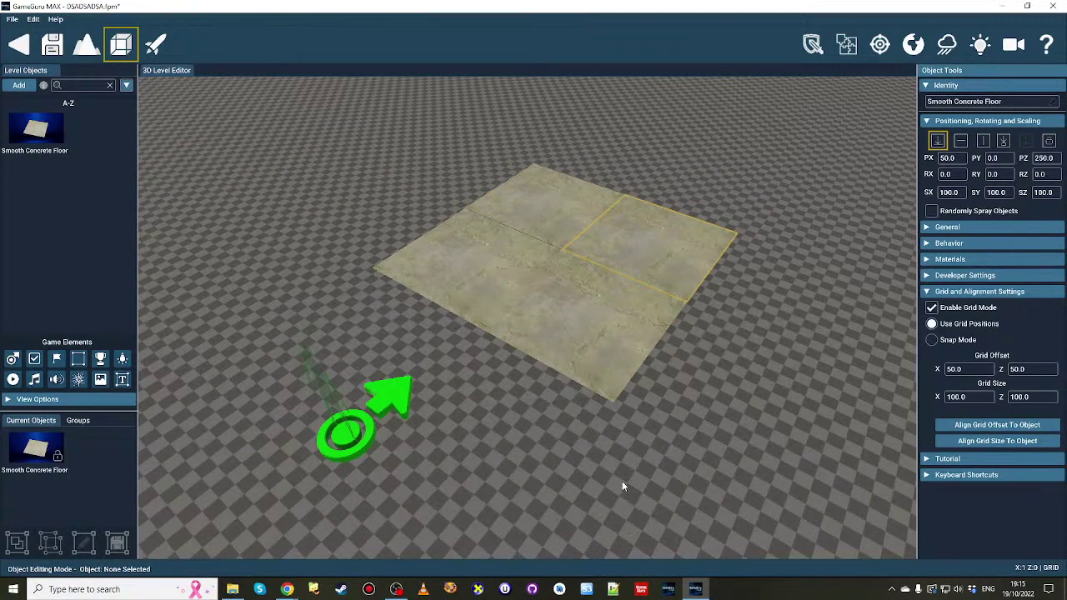
Step: Rearrange the four floor tiles on the grid into an L shape, with the short leg's tile at X -50, Z 250
left_click(432, 256)
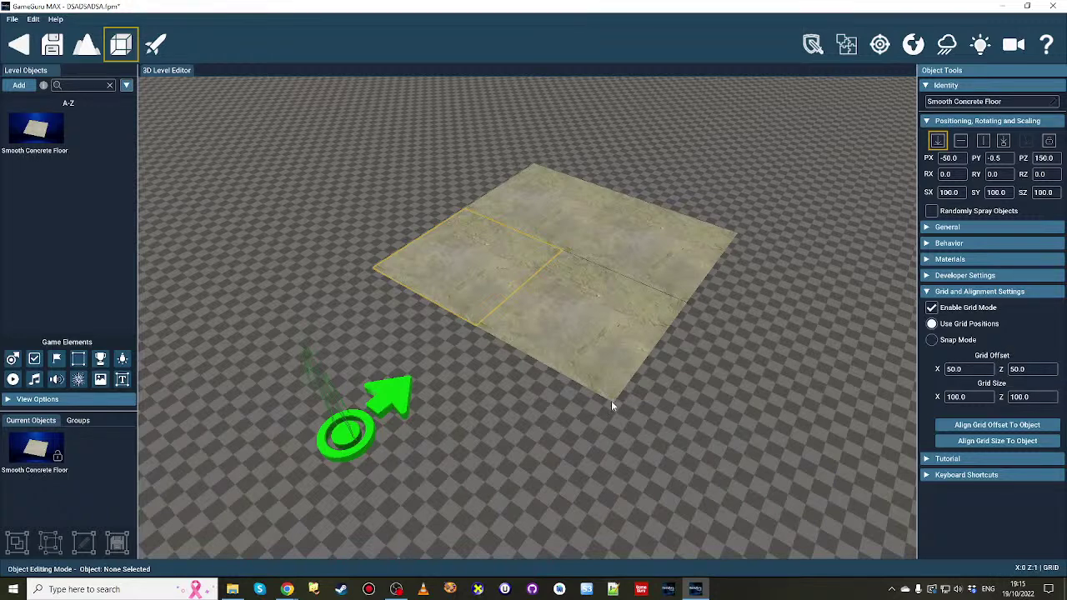
left_click_drag(483, 263, 461, 180)
left_click_drag(590, 331, 563, 205)
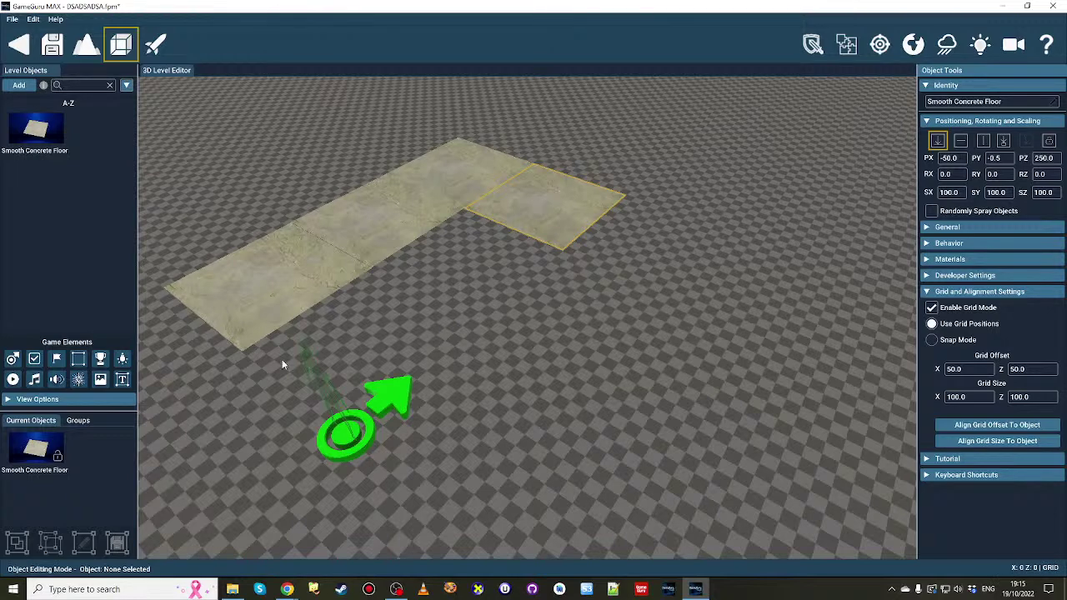
Step: Select the floor tile at the end of the L's long leg and set the grid offset to X 11, Z 11
left_click(249, 292)
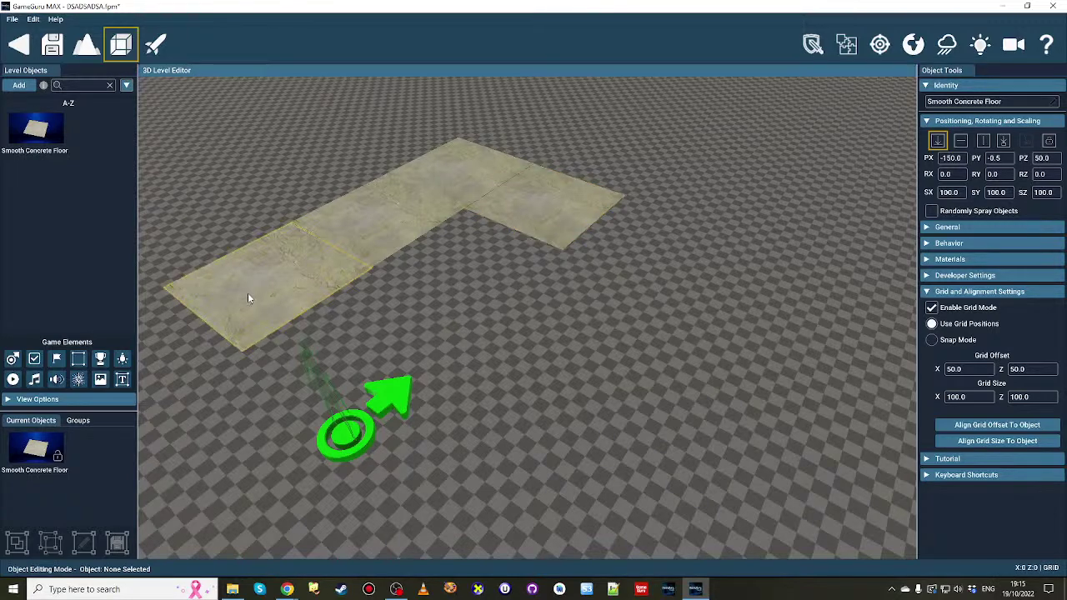
left_click(958, 369)
type("11")
key("Tab")
type("11")
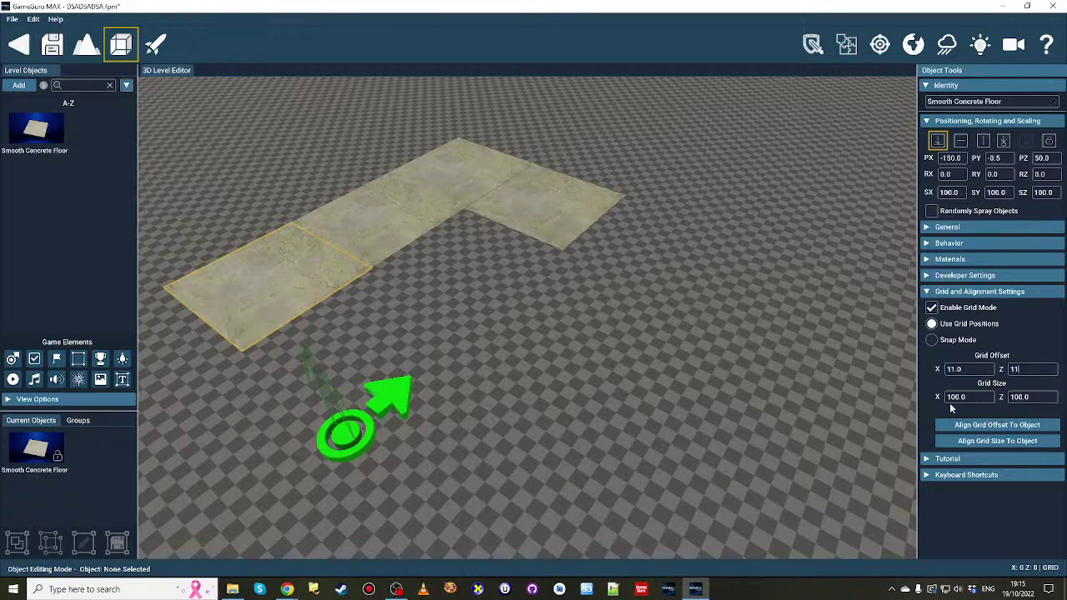
Step: Move all four floor tiles onto the offset grid as an L, from X -189, Z 11 to the short leg's tile at X -89, Z 211
left_click_drag(243, 295, 209, 265)
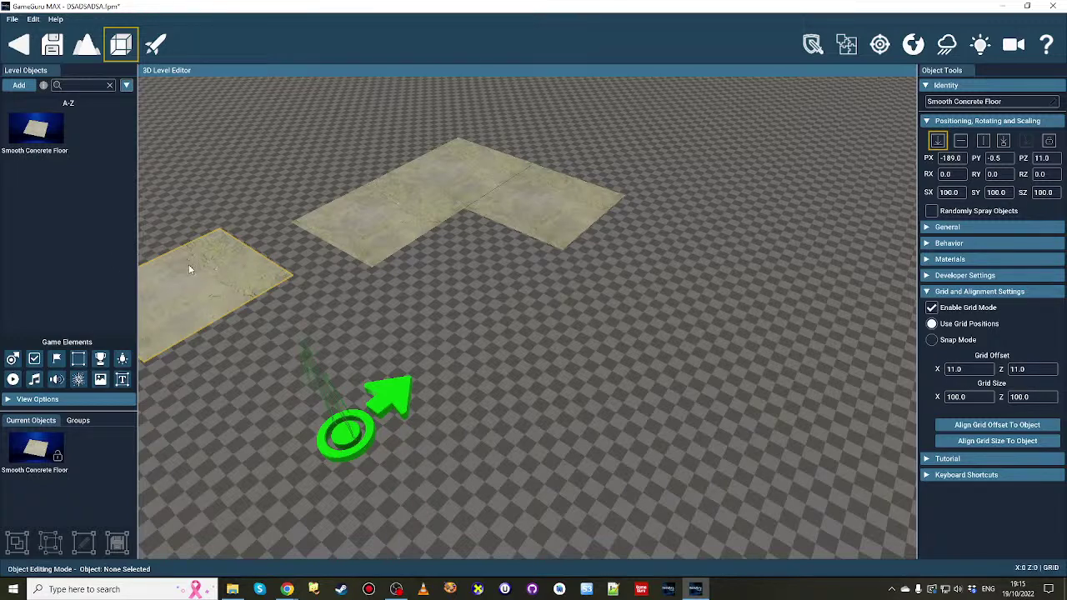
left_click_drag(371, 245, 316, 245)
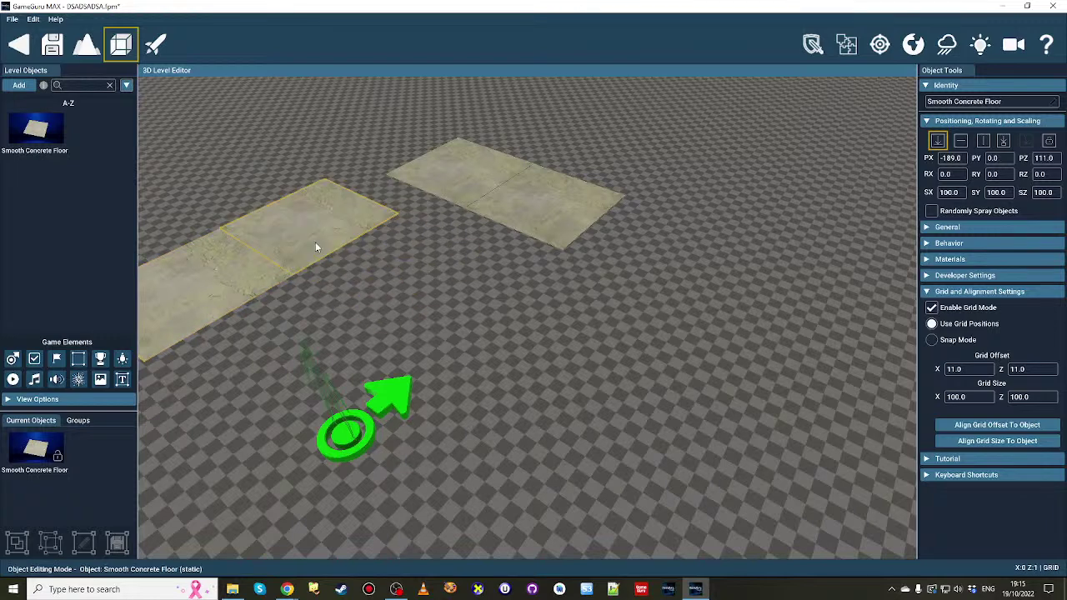
left_click_drag(469, 164, 413, 169)
left_click_drag(547, 221, 505, 232)
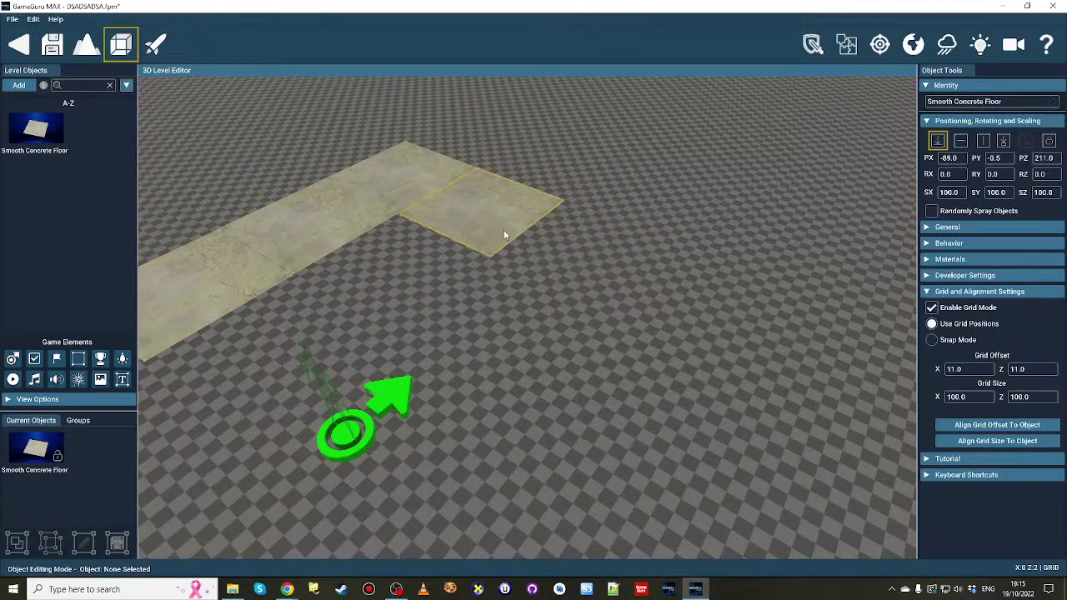
Step: Shift the L of four floor tiles over by one grid cell, with the long leg running from Z 211 to Z 11 at X -89
right_click_drag(496, 285, 441, 275)
left_click(321, 275)
left_click(422, 231, "shift")
left_click(522, 192)
left_click(602, 236)
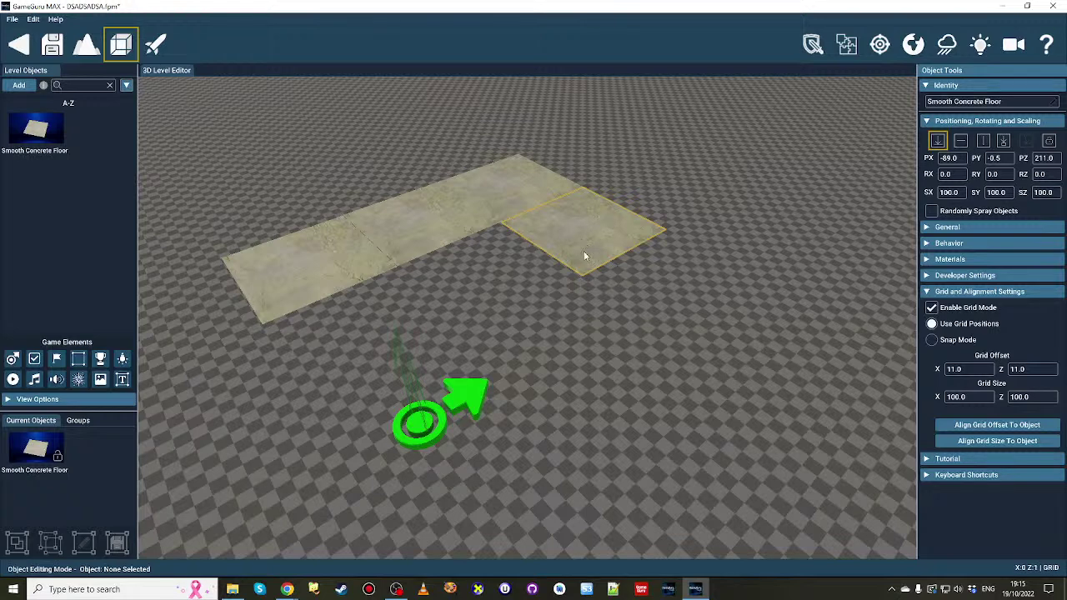
left_click_drag(584, 254, 660, 288)
left_click_drag(525, 179, 551, 228)
left_click_drag(442, 238, 511, 278)
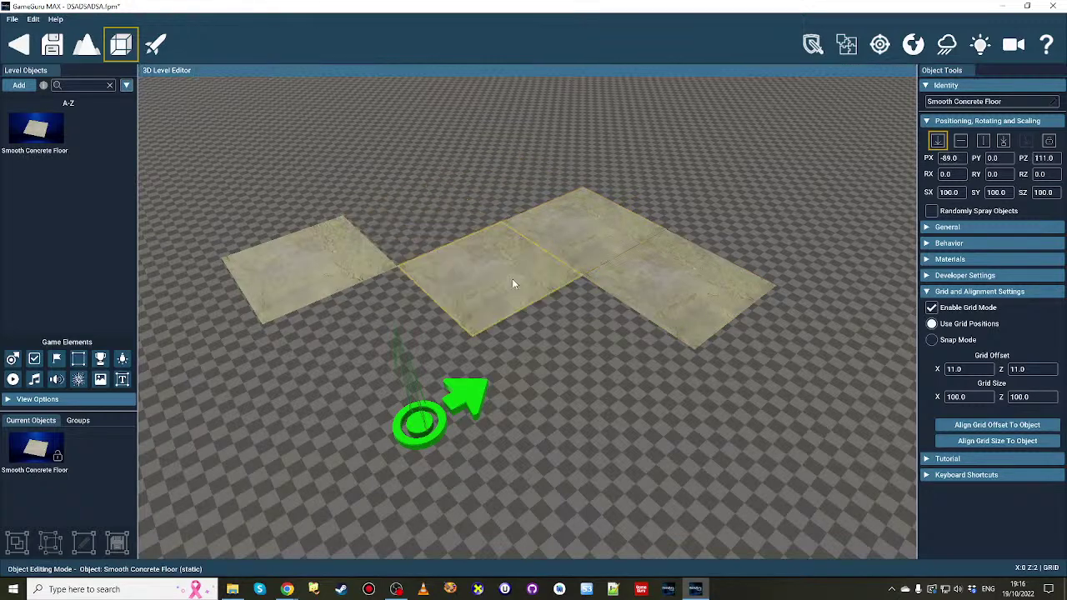
left_click_drag(320, 269, 392, 335)
Step: Reset the grid offset to X 0, Z 0
left_click(962, 367)
type("0")
left_click(1021, 372)
type("0")
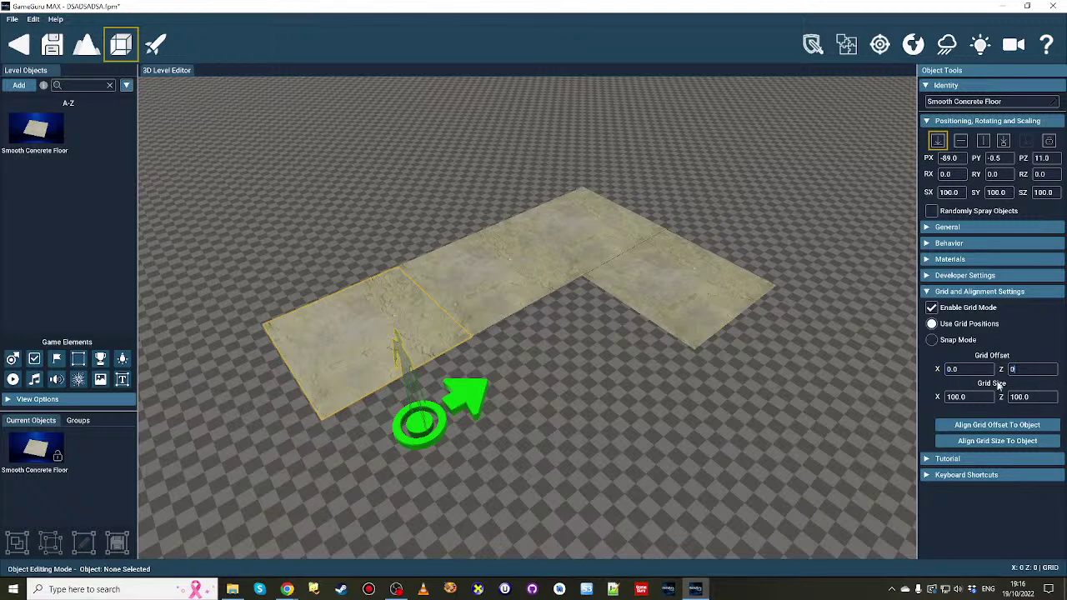
left_click(666, 428)
Step: Realign the four floor tiles to the zero-offset grid as an L, from X -100, Z 0 to the short leg's tile at X 0, Z 200
left_click_drag(358, 346, 337, 337)
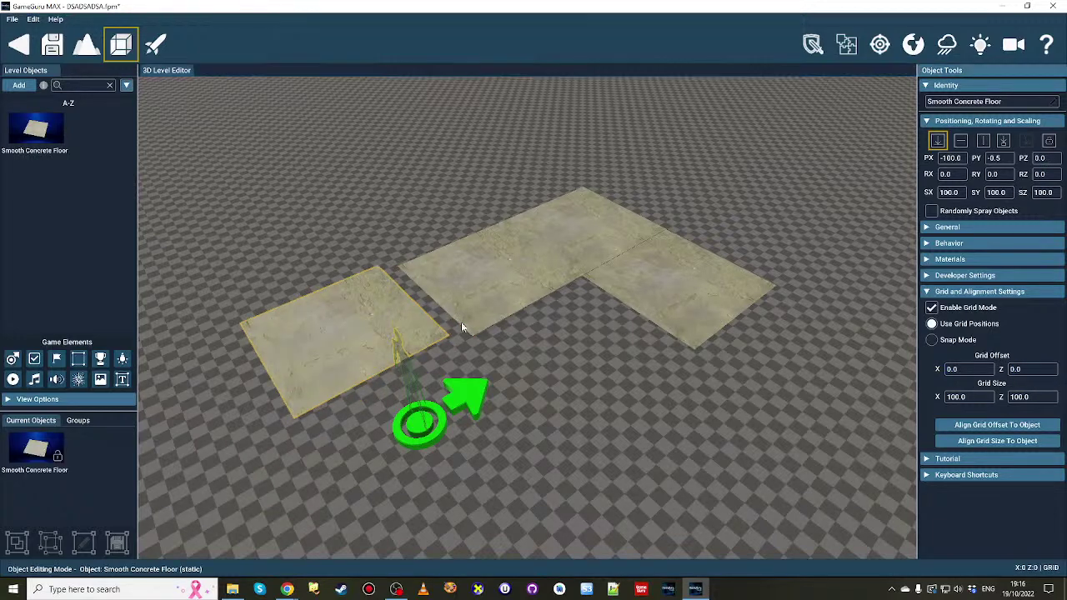
left_click_drag(465, 297, 459, 295)
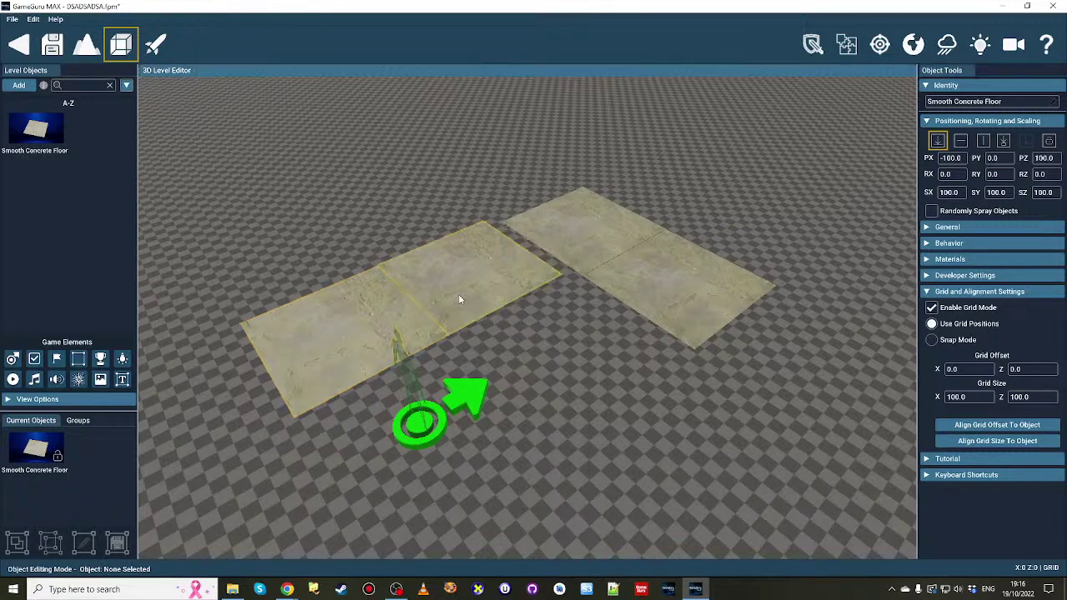
left_click_drag(568, 238, 563, 238)
left_click_drag(668, 292, 663, 290)
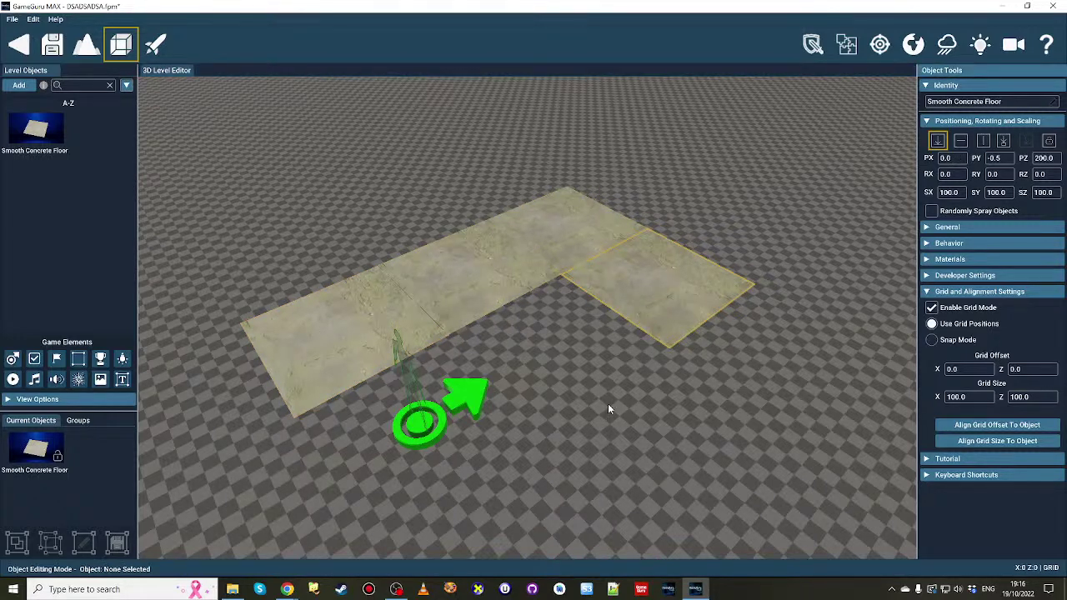
Step: Place the short leg's tile freely at X 66.3, Z 200.6 with grid mode off, then re-enable grid mode and align the grid offset to it
left_click_drag(668, 284, 732, 342)
left_click(956, 309)
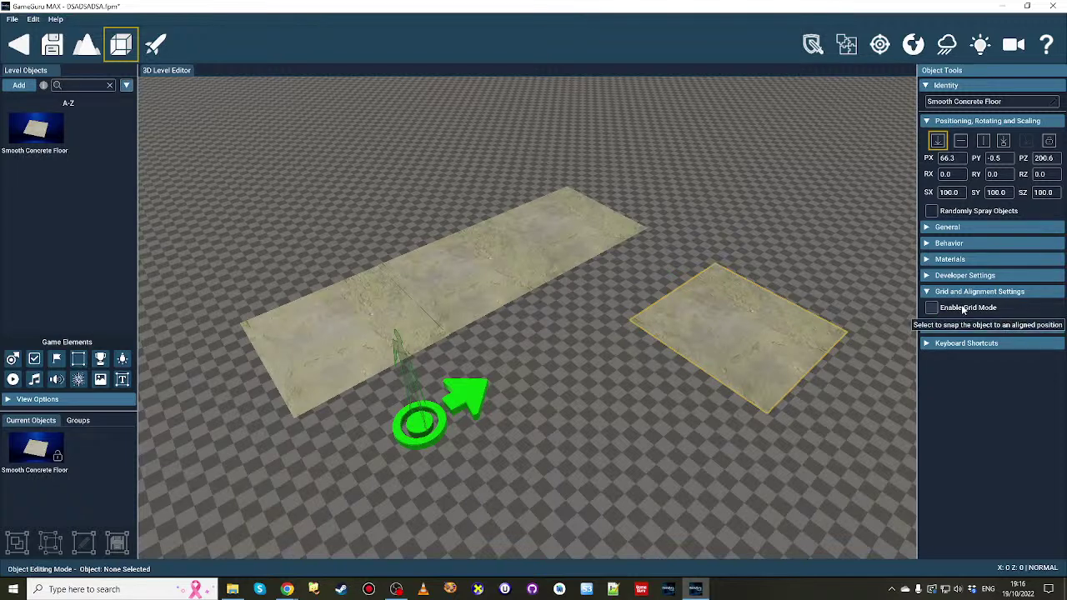
left_click(931, 308)
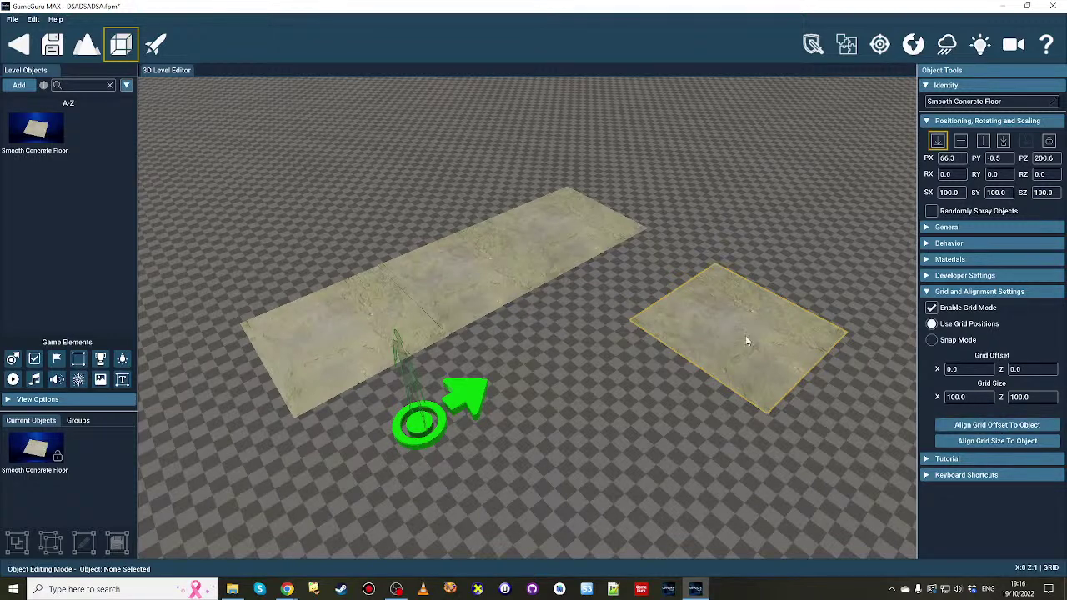
left_click(997, 425)
Step: Move the other three floor tiles onto the new grid as an L joined to the aligned tile, with the corner at X -133.7, Z 200.6
left_click_drag(546, 222, 621, 249)
left_click_drag(478, 268, 535, 209)
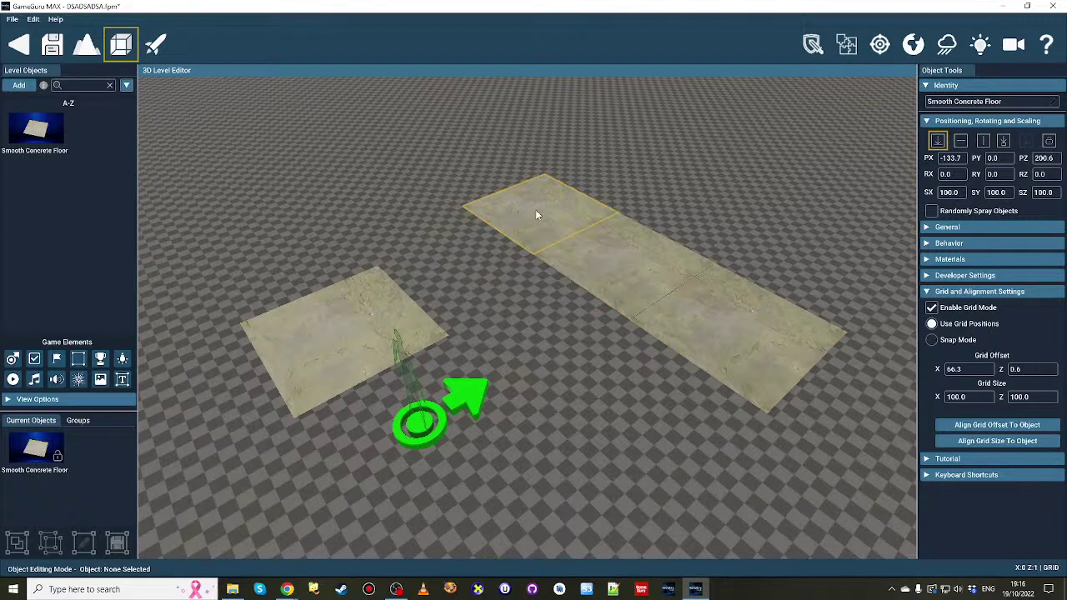
left_click_drag(346, 326, 631, 192)
Step: Move the tile at X 66.3 freely to X -167.7, Z 10.9 without grid mode, then re-enable the grid and align its offset to the tile
left_click(733, 343)
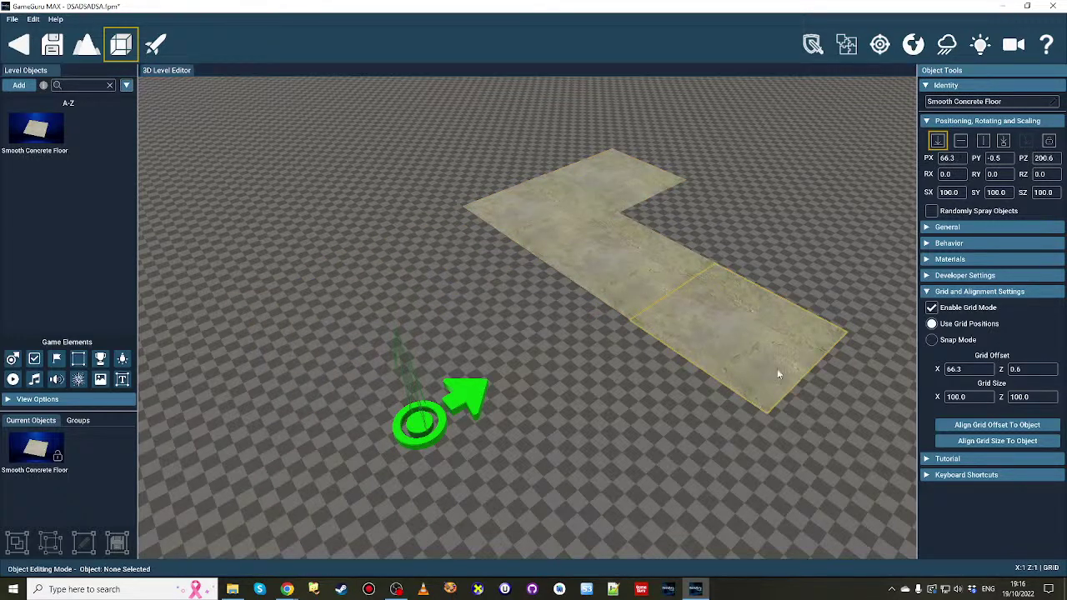
left_click(931, 308)
left_click_drag(757, 354, 314, 302)
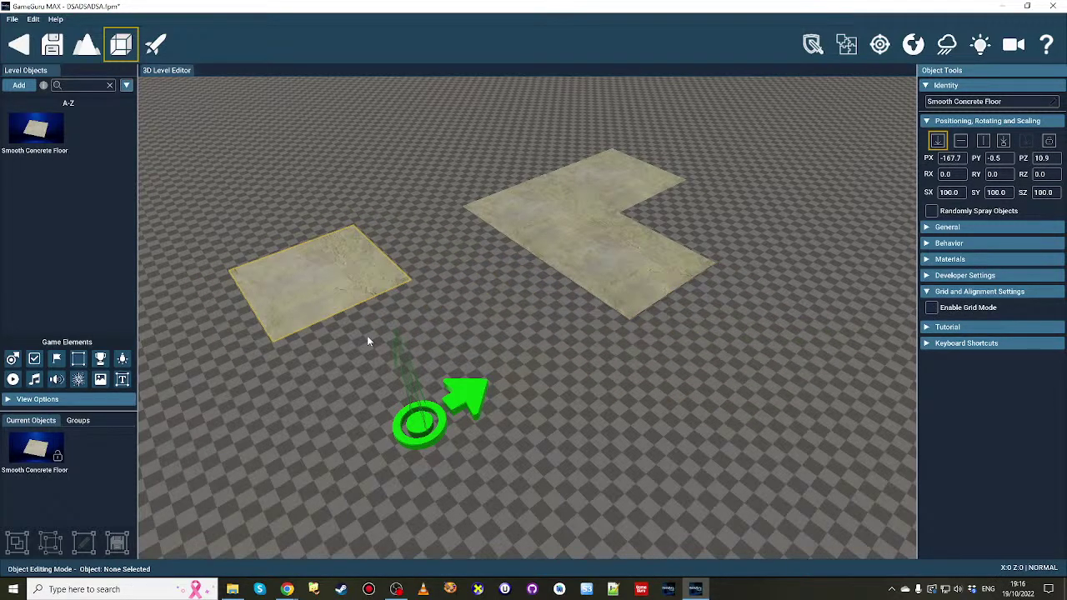
left_click(931, 307)
left_click(998, 426)
Step: Line up the other floor tiles with it as an L ending at X -67.7, Z 210.9, and align the grid size to that tile
left_click_drag(502, 209, 546, 190)
left_click_drag(628, 259, 630, 261)
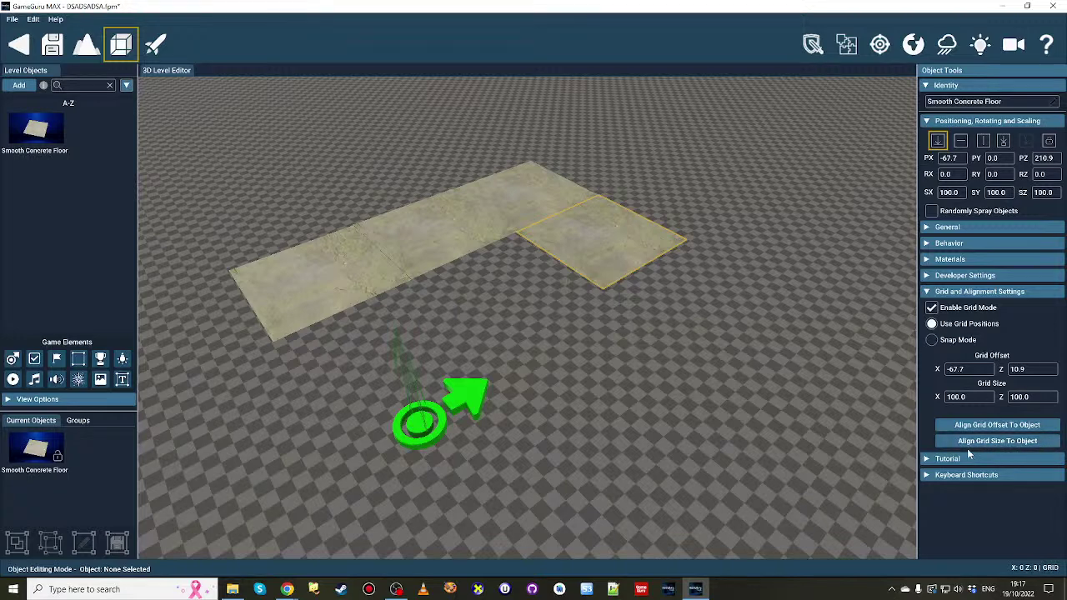
left_click(1027, 446)
Step: Add a Blue Brick - Wall Column from the Basement Collection and place it beside the floor tiles at X 32.3, Z 110.9
left_click(19, 86)
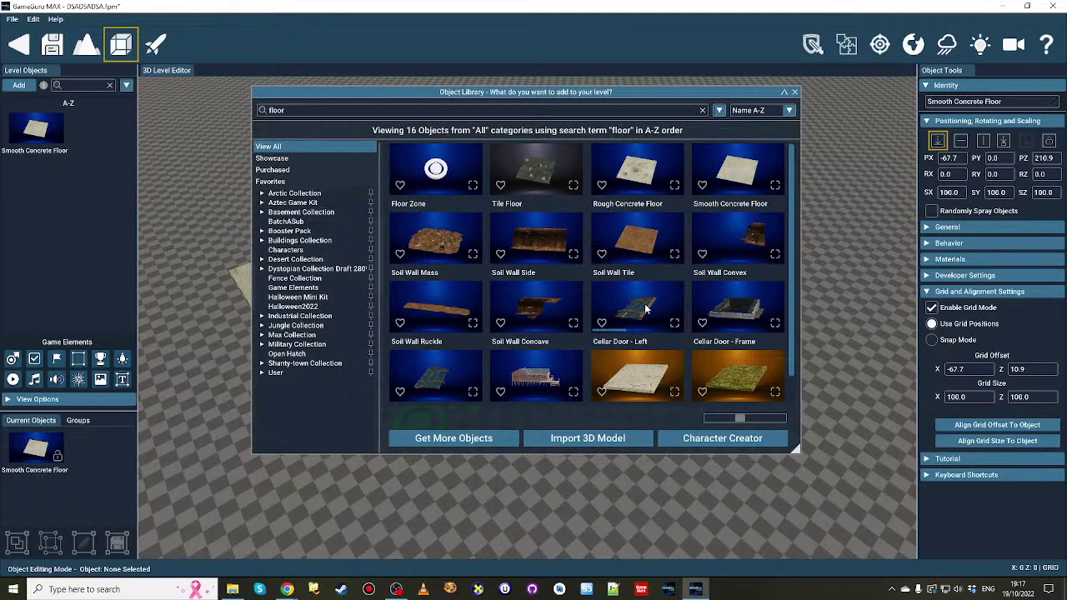
scroll(645, 315, "down", 1)
scroll(648, 306, "up", 1)
left_click(300, 213)
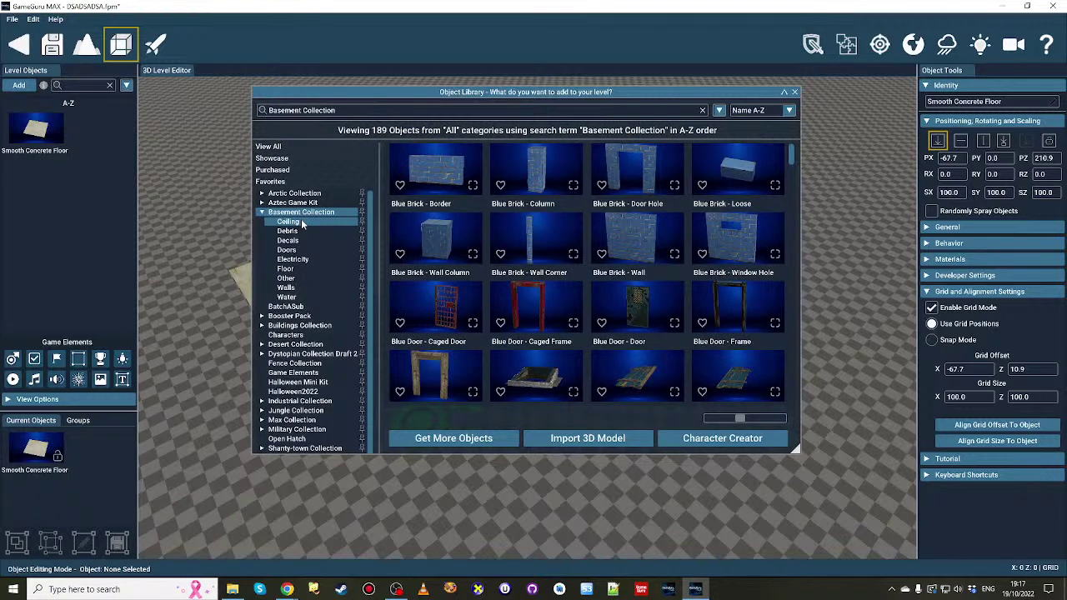
left_click(435, 240)
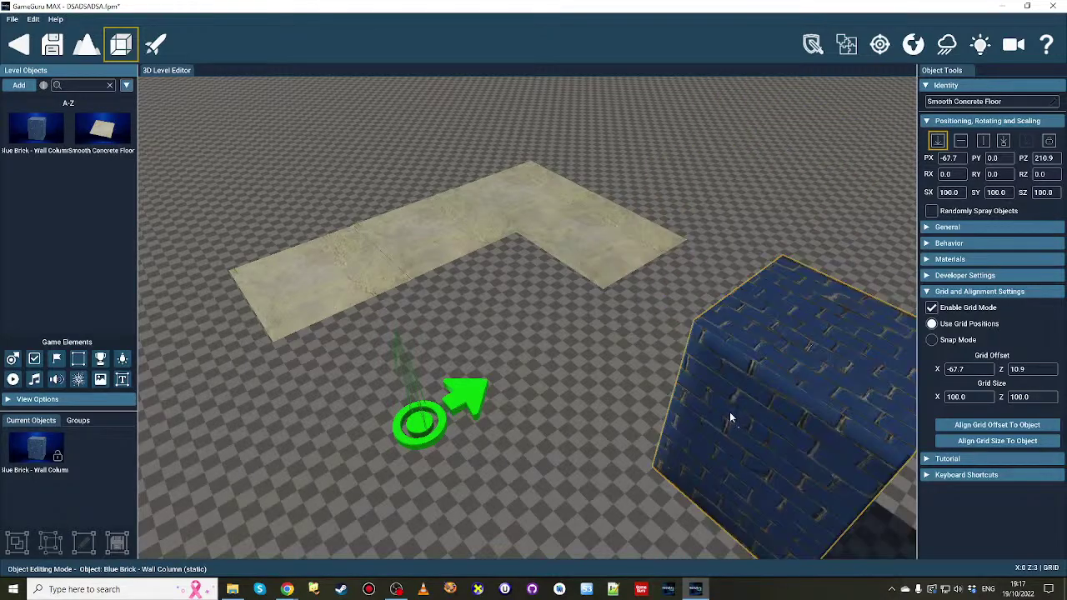
left_click(689, 373)
Step: Align the grid size to the Blue Brick - Wall Column, giving X 75 and Z 66.7
right_click_drag(689, 374, 557, 375)
key("s")
mouse_move(569, 425)
right_mouse_down()
mouse_move(568, 358)
mouse_move(568, 425)
right_mouse_up()
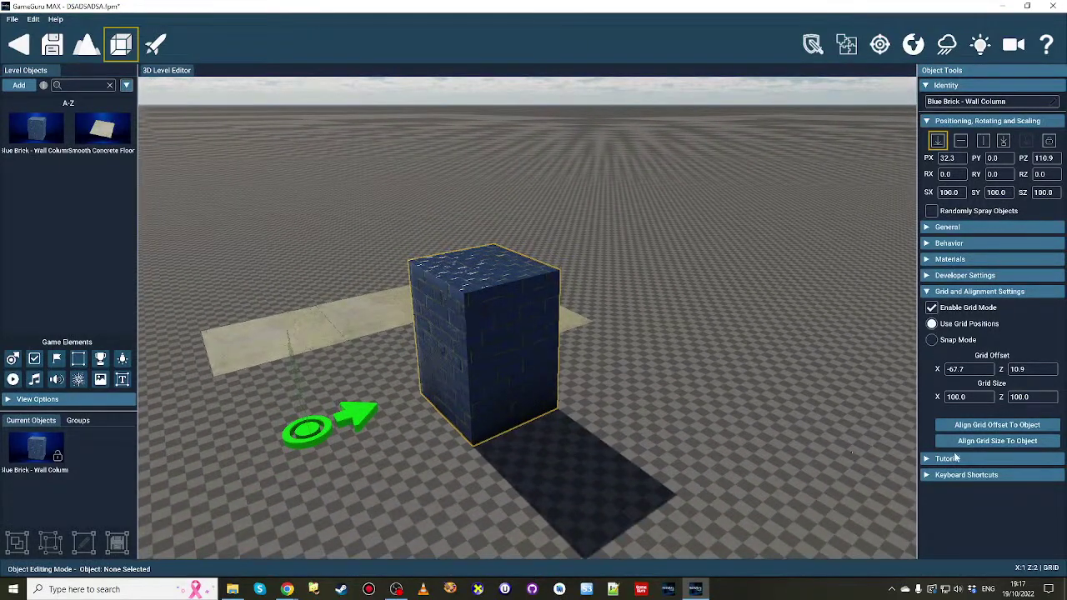
left_click(1004, 442)
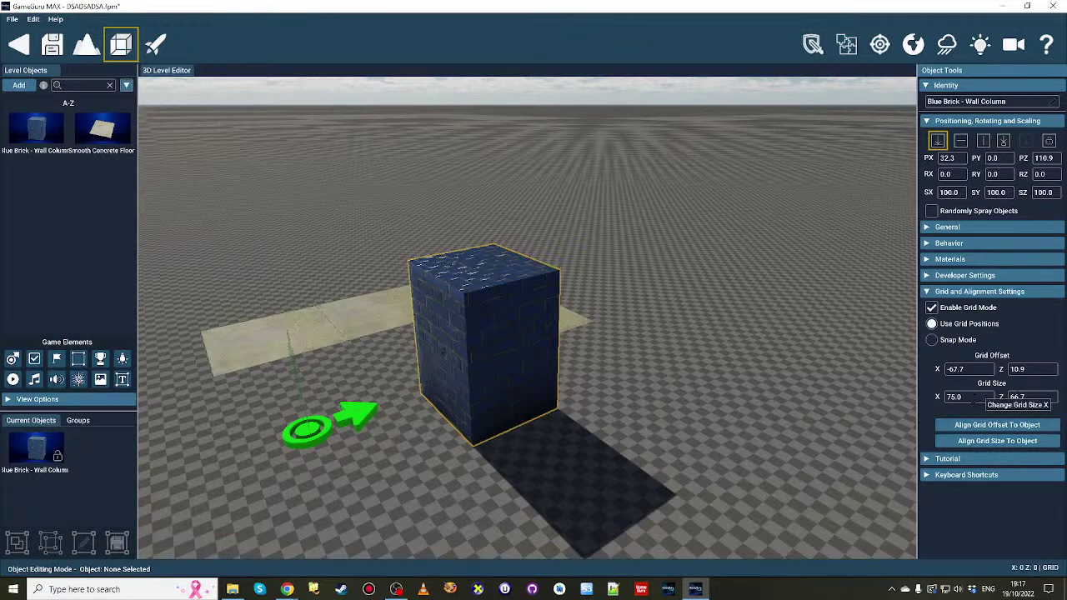
Step: Place a second Blue Brick - Wall Column on the grid and move the first one flush against it at X 7.3, Z 277.5
left_click(36, 126)
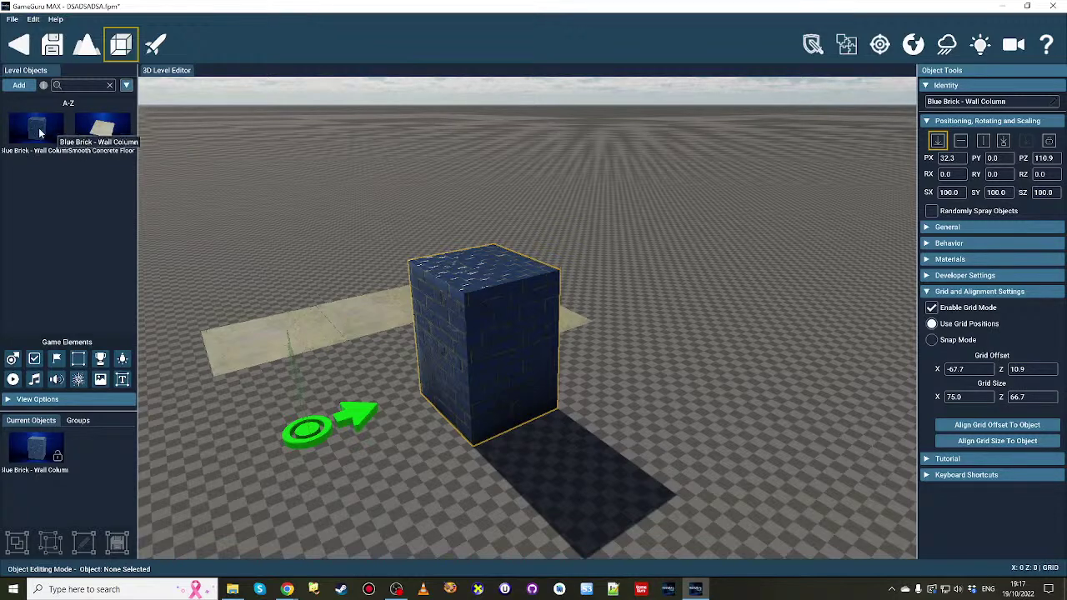
left_click(585, 371)
right_click(584, 372)
left_click_drag(489, 407, 644, 300)
Step: Extend the wall with two more Blue Brick - Wall Columns at X 7.3, Z 344.2 and Z 410.9
right_click_drag(644, 300, 548, 298)
key("d")
key("w")
key("a")
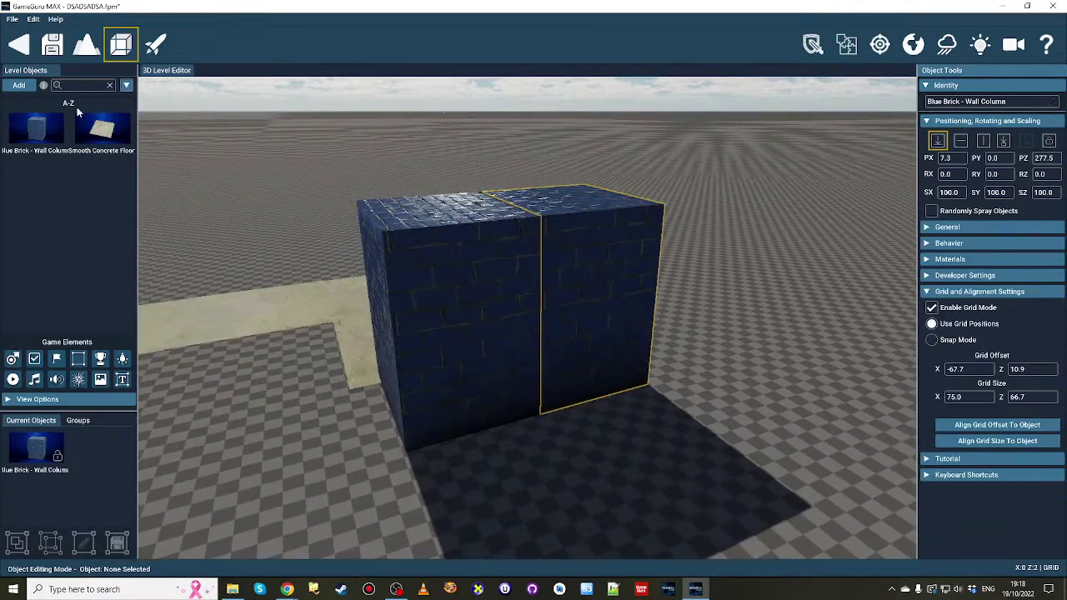
left_click(36, 127)
left_click(681, 366)
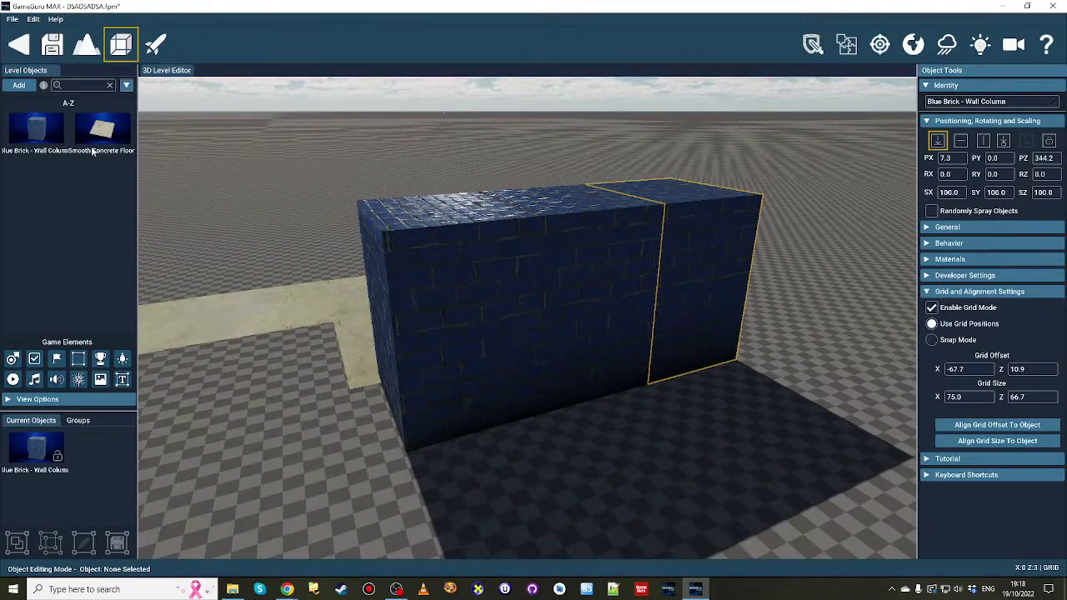
left_click(38, 127)
left_click(754, 343)
Step: Turn the wall's corner with three more Blue Brick - Wall Columns in a row, ending at X 232.3, Z 410.9
key("a")
mouse_move(730, 388)
right_mouse_down()
mouse_move(791, 400)
mouse_move(750, 396)
right_mouse_up()
left_click(44, 134)
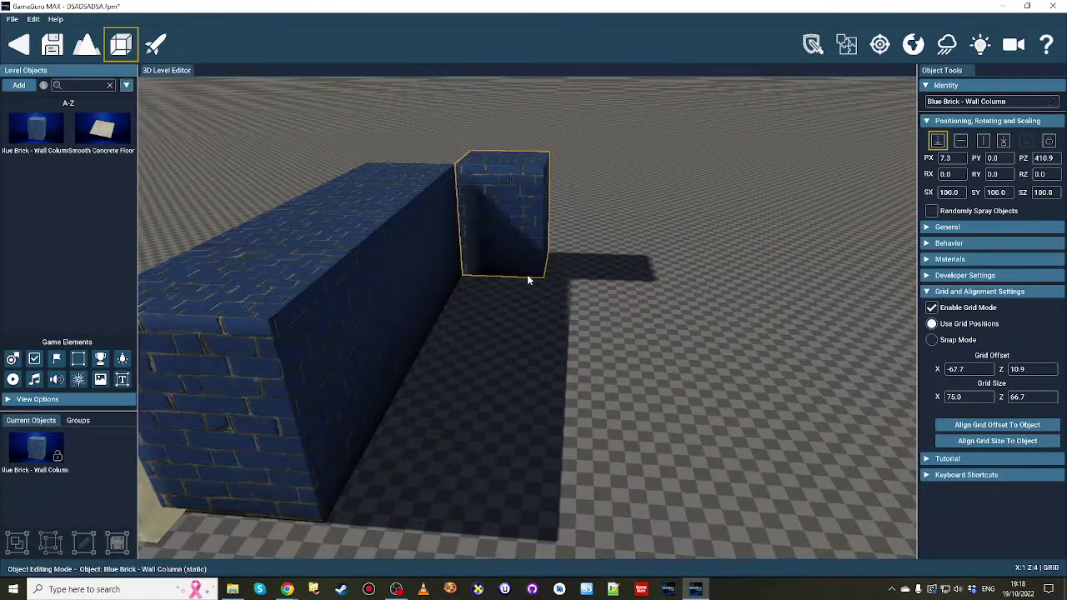
left_click(527, 277)
left_click(590, 297)
left_click(53, 133)
left_click(691, 303)
Step: Open the Building Editor
right_click_drag(649, 350, 692, 338)
key("s")
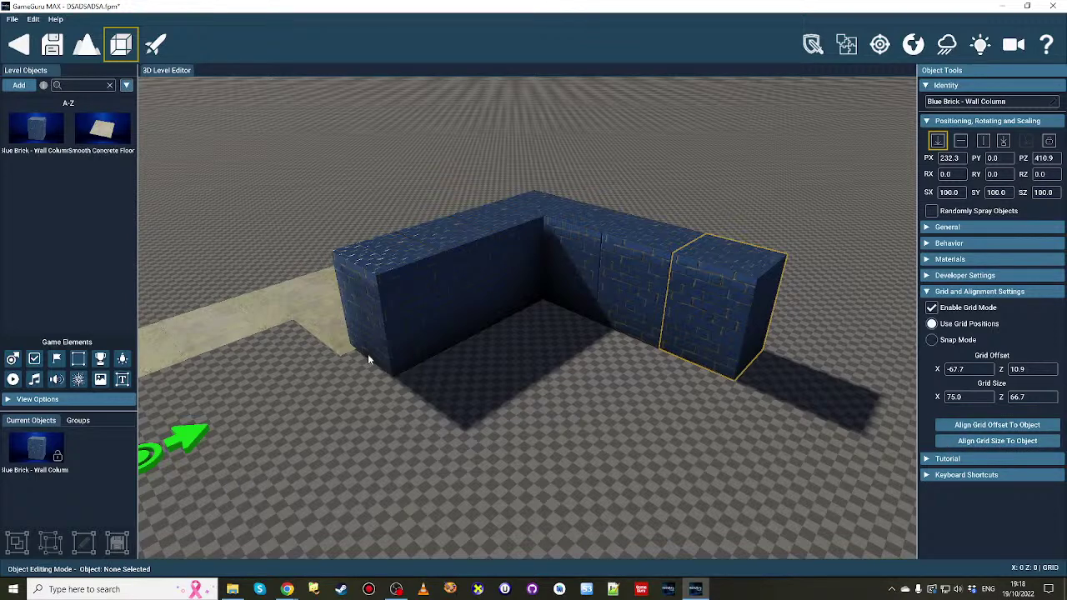
key("a")
right_click_drag(316, 381, 709, 432)
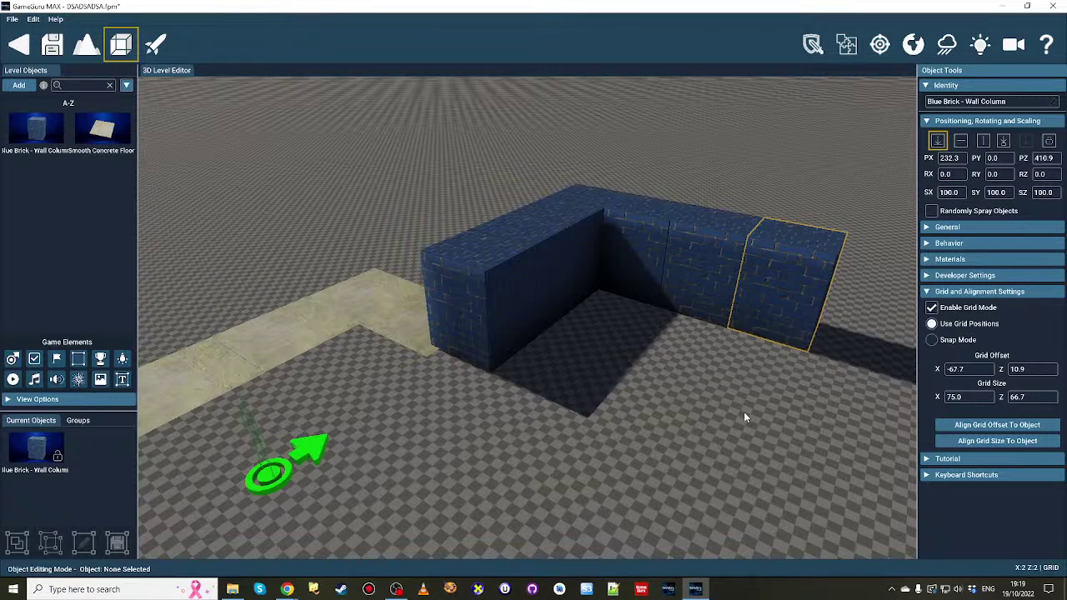
left_click(33, 18)
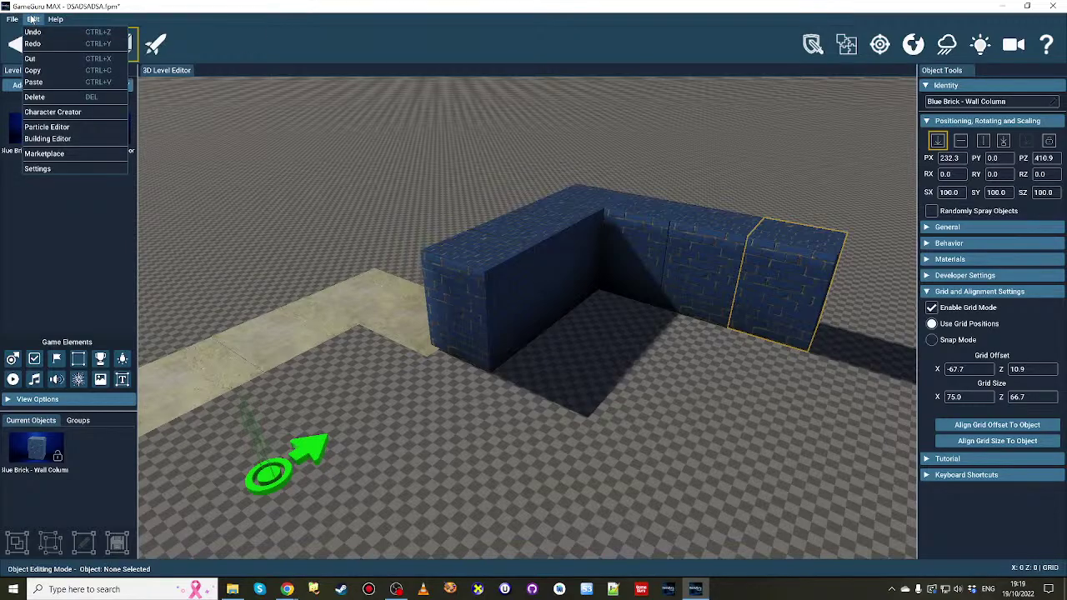
left_click(68, 139)
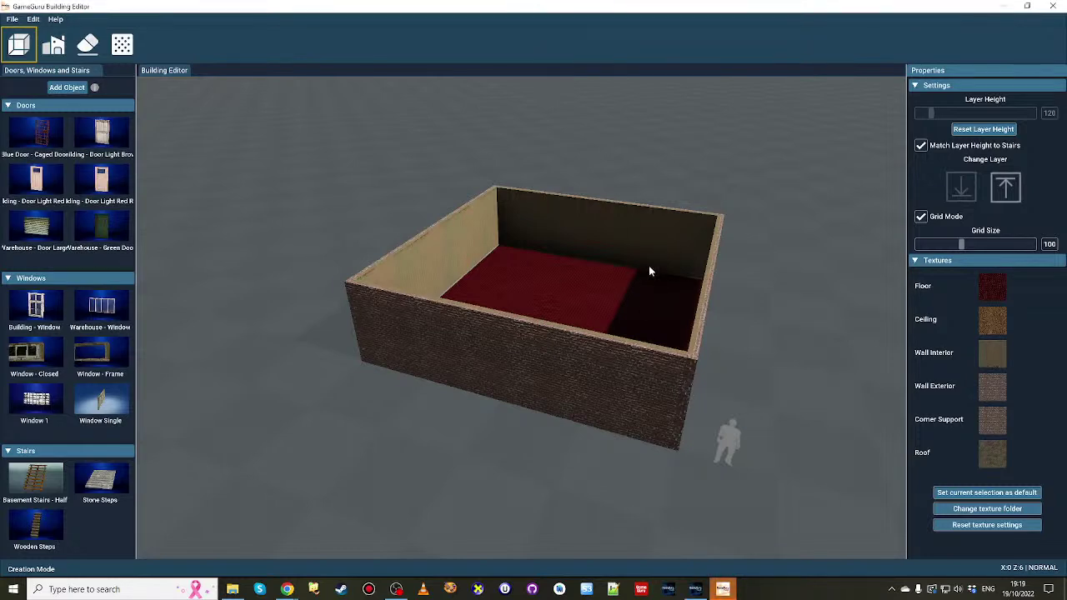
Step: Examine the square room's walls and floor from above and from outside
key("w")
right_click_drag(697, 171, 573, 528)
key("w")
key("s")
key("w")
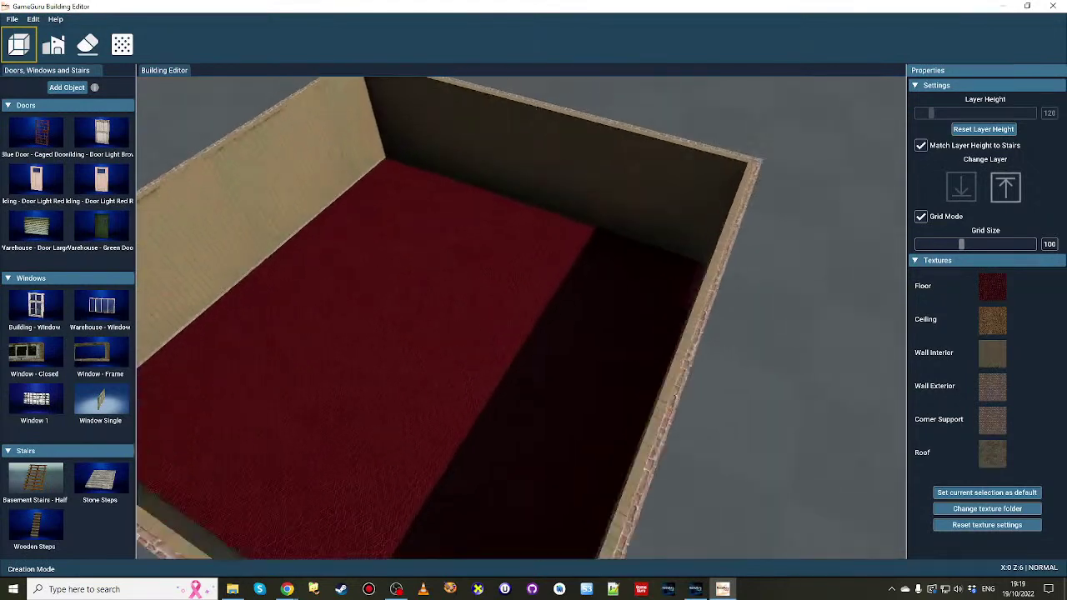
key("s")
key("d")
right_click_drag(479, 266, 454, 246)
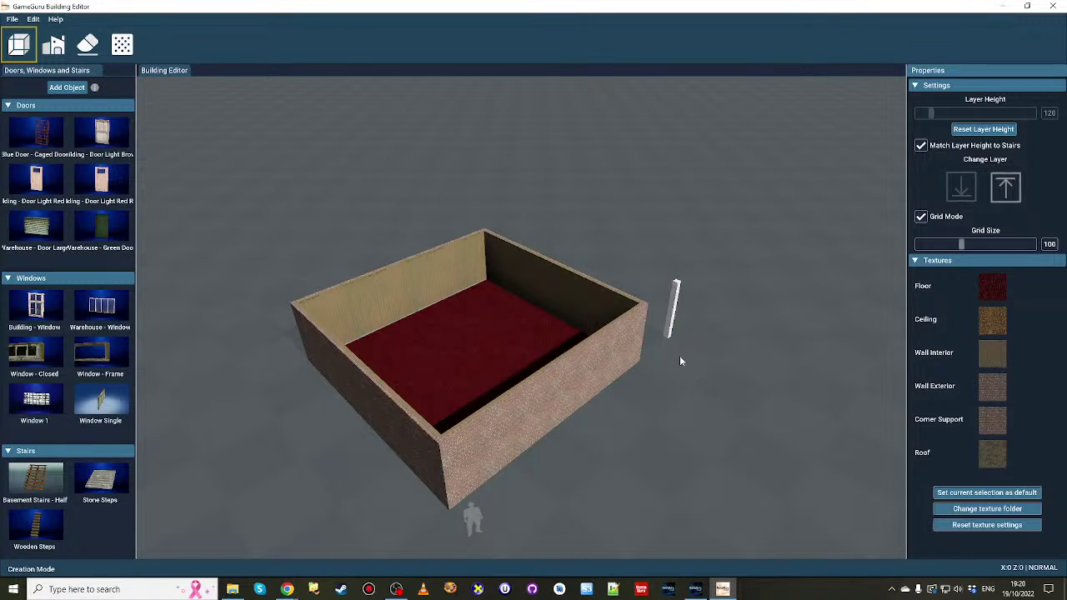
right_click_drag(680, 358, 700, 358)
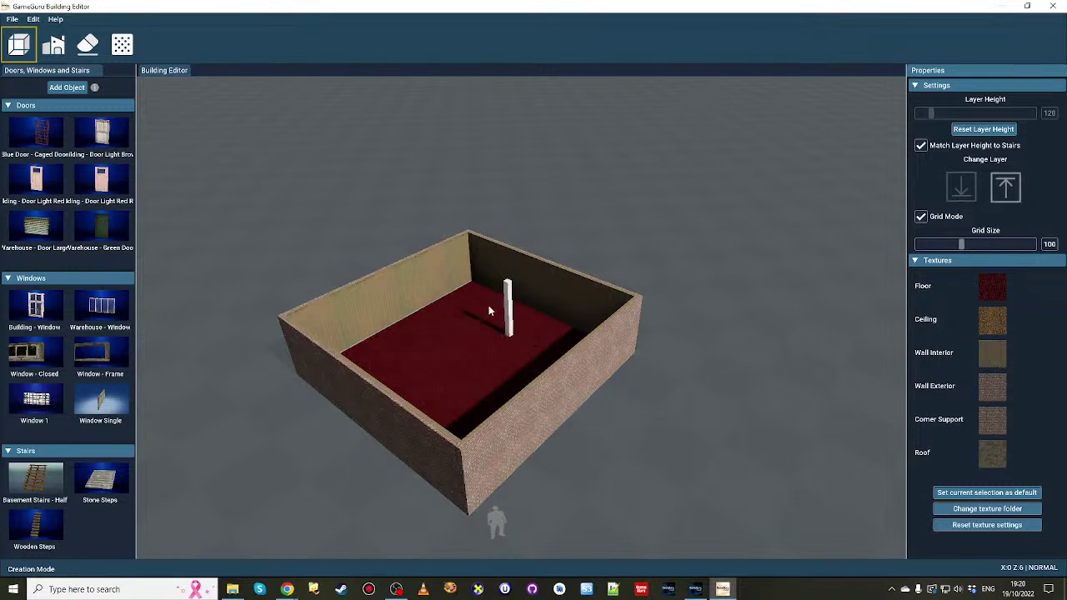
Step: Draw three narrow connected rooms on the grid, starting from the square room's far side and turning twice into a U shape
left_click_drag(459, 286, 673, 221)
right_click_drag(672, 222, 680, 259)
scroll(612, 294, "down", 3)
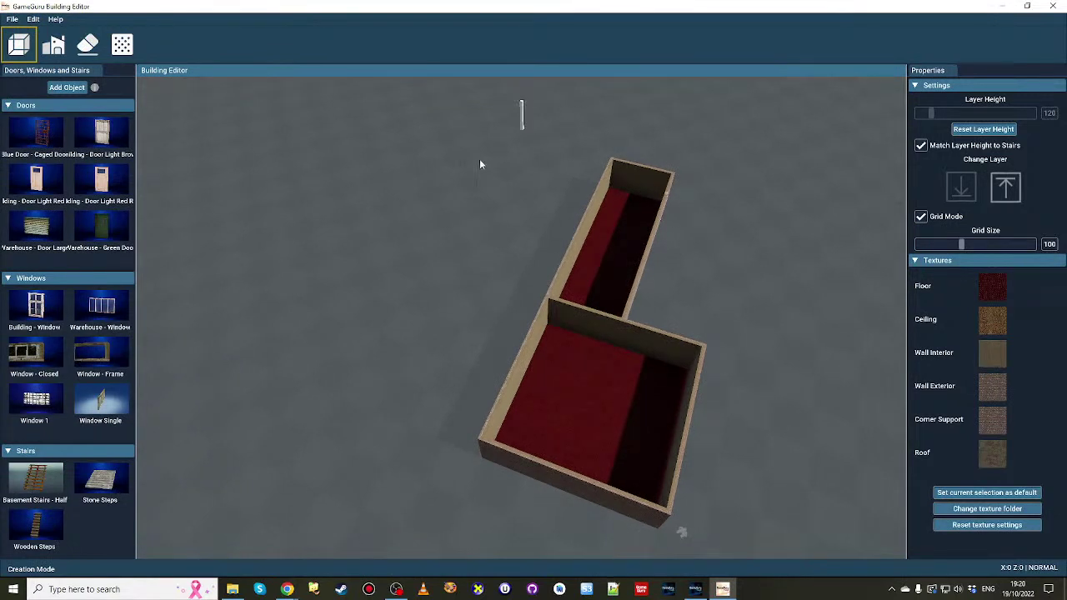
left_click_drag(609, 176, 396, 331)
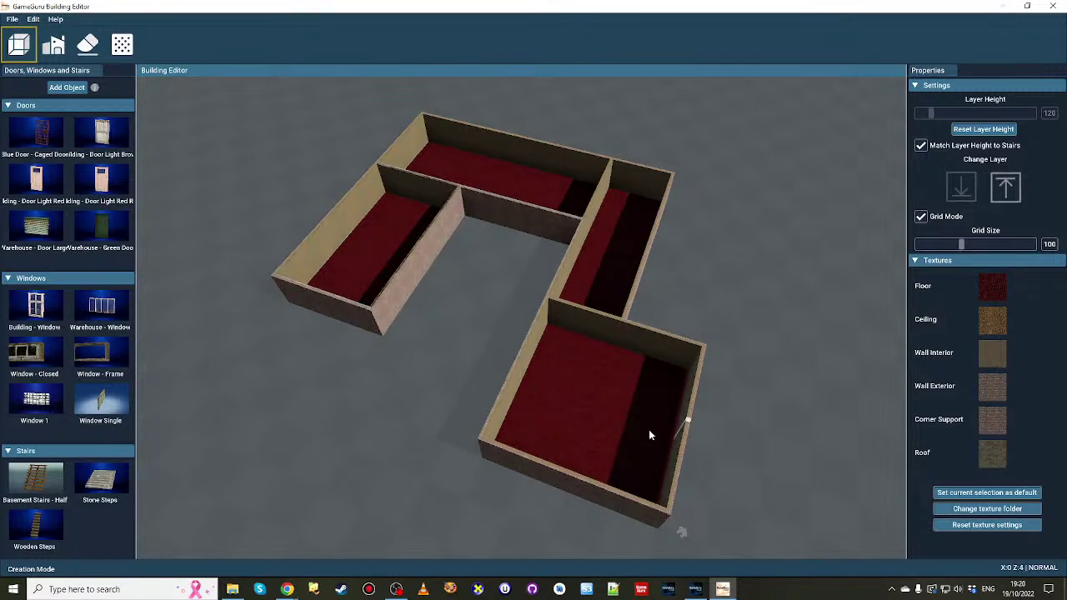
Step: Remove the three partition walls separating the square room and the narrow rooms, leaving one continuous interior
left_click(86, 48)
left_click(578, 319)
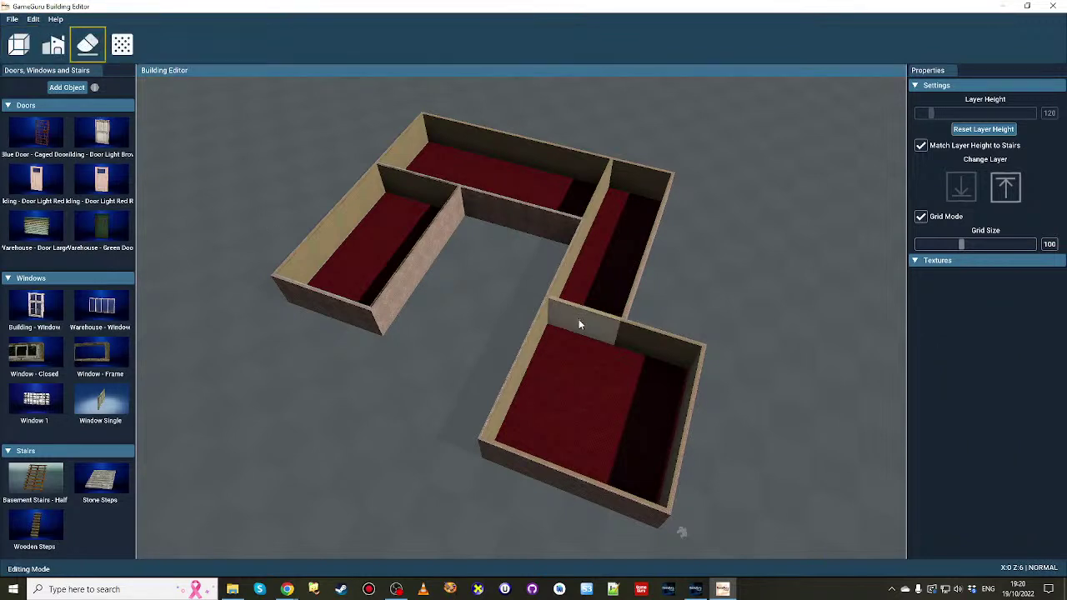
left_click(591, 206)
left_click(428, 193)
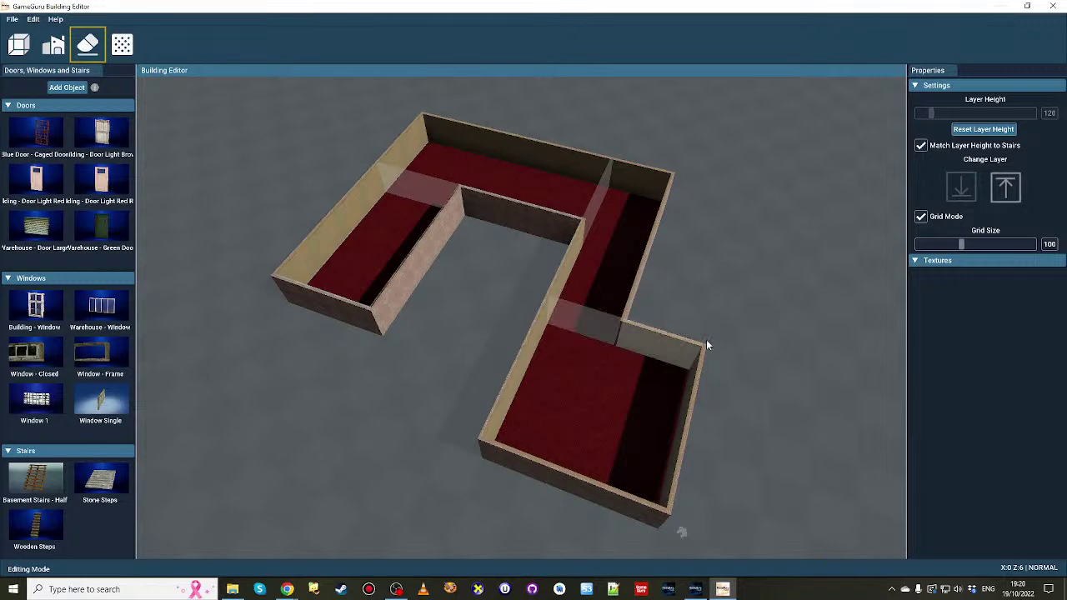
left_click(122, 44)
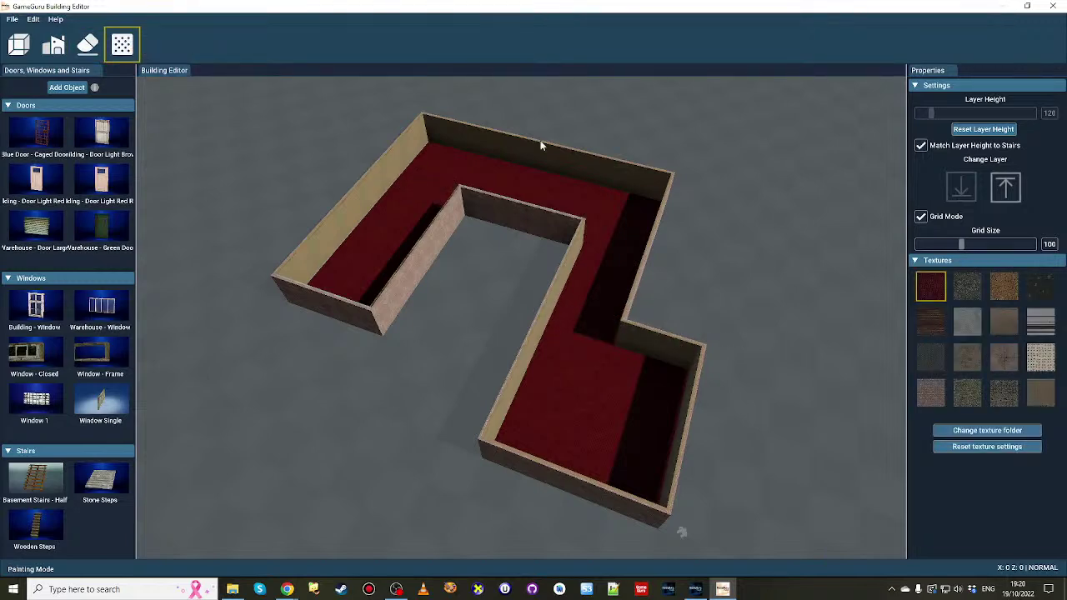
right_click_drag(684, 534, 790, 407)
key("s")
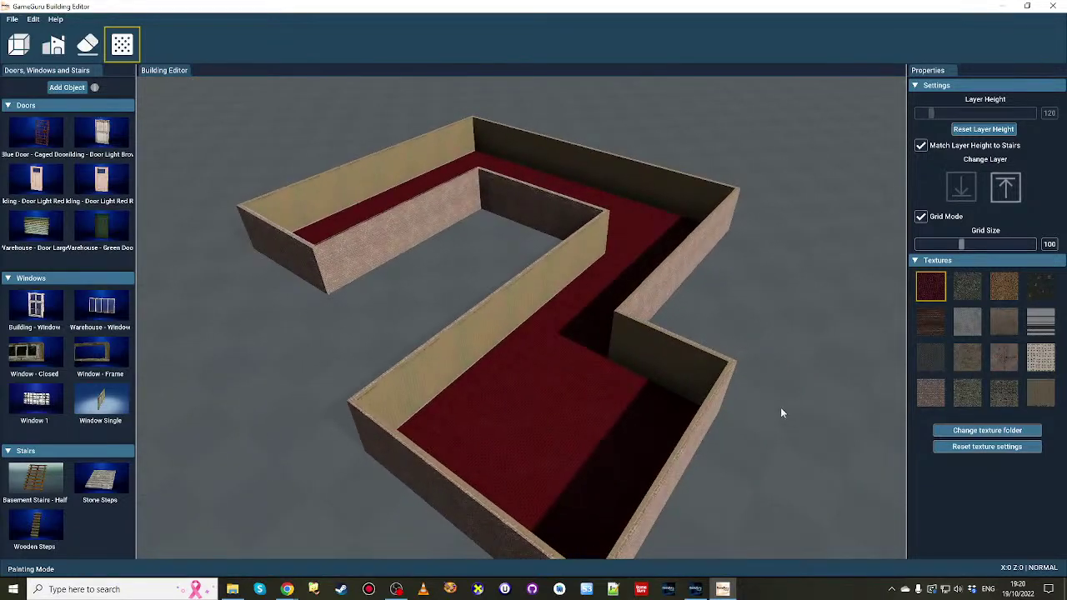
left_click(603, 343)
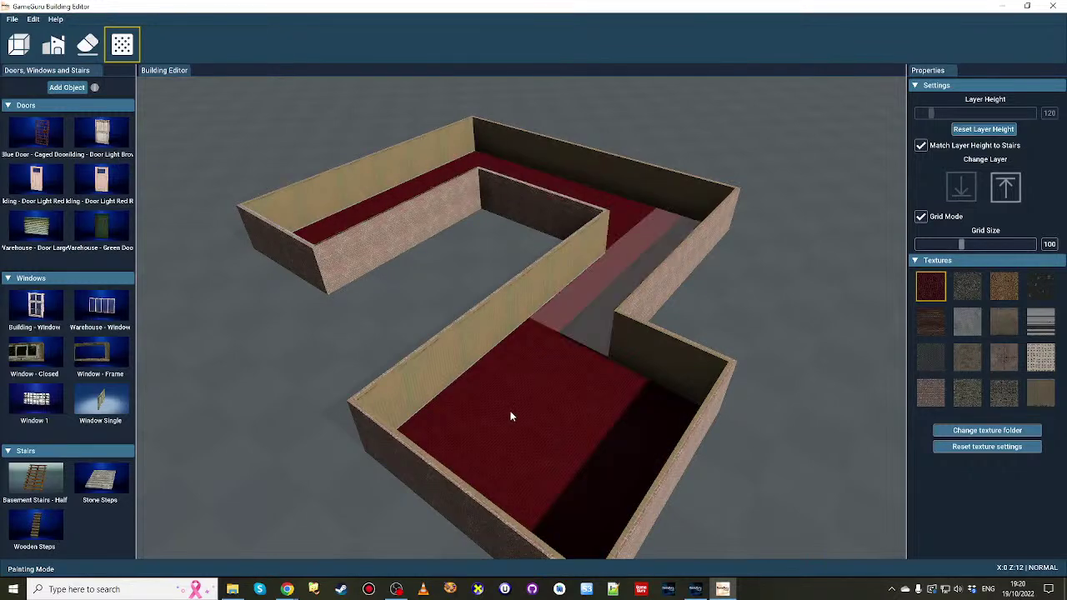
right_click_drag(533, 309, 454, 308)
key("a")
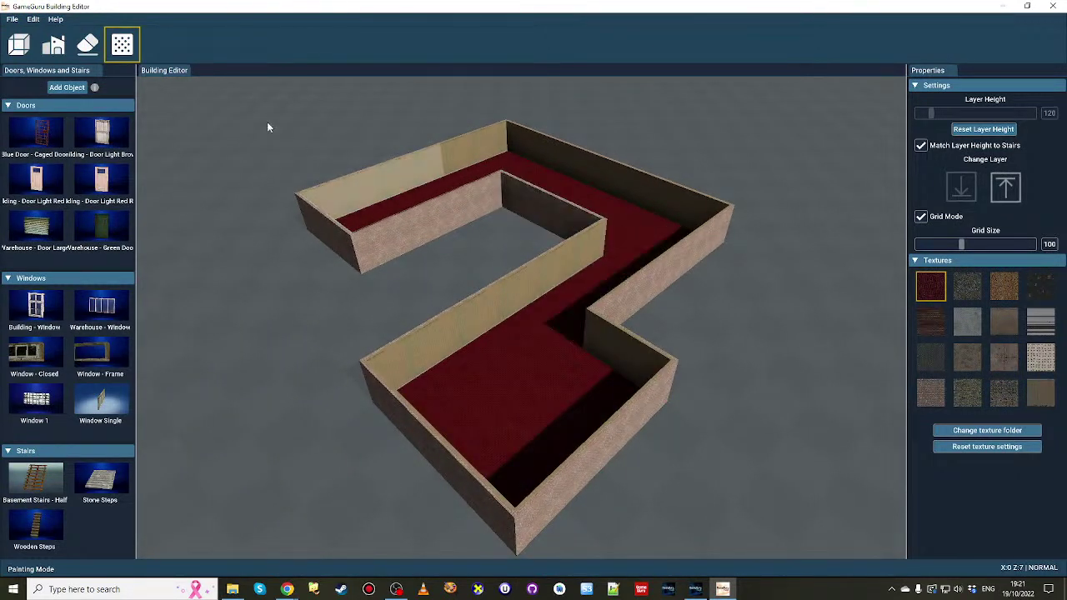
Step: Restore the partition wall between the square room and the first narrow room, and place a caged door in it
left_click(102, 50)
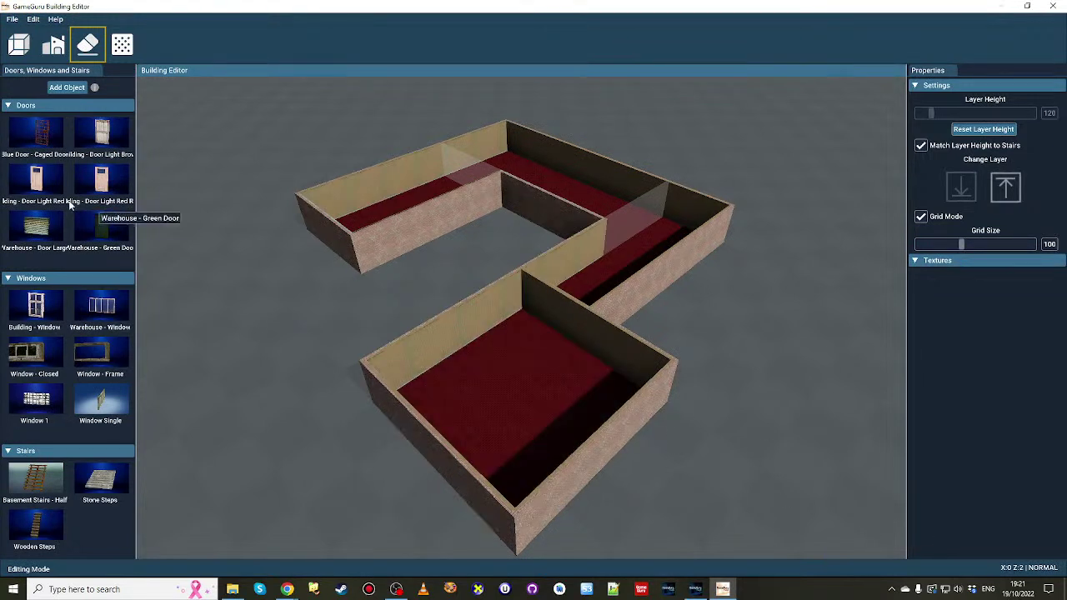
left_click(44, 137)
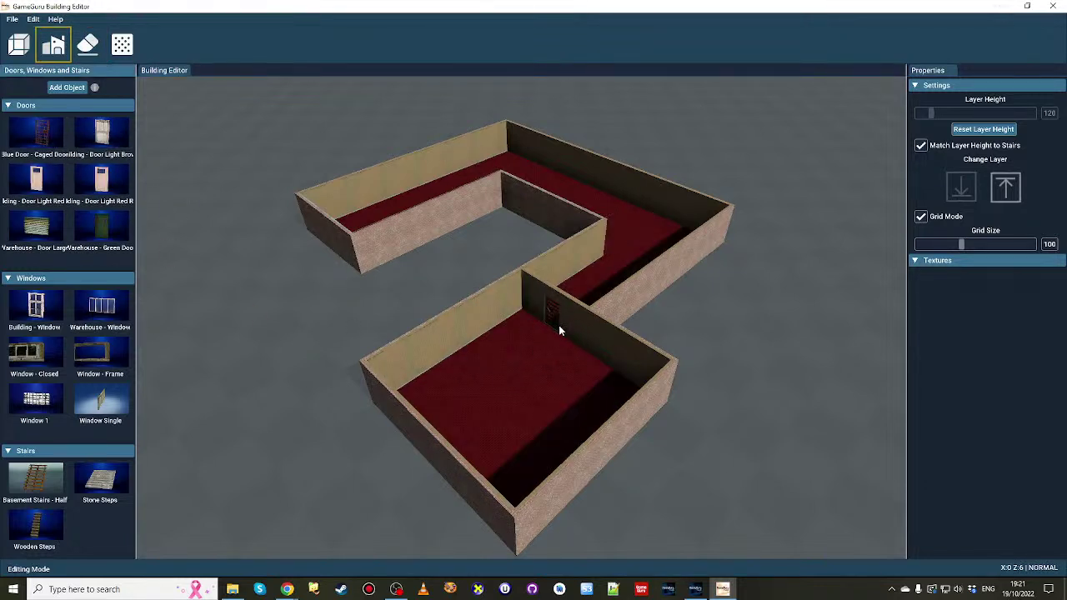
left_click(542, 401)
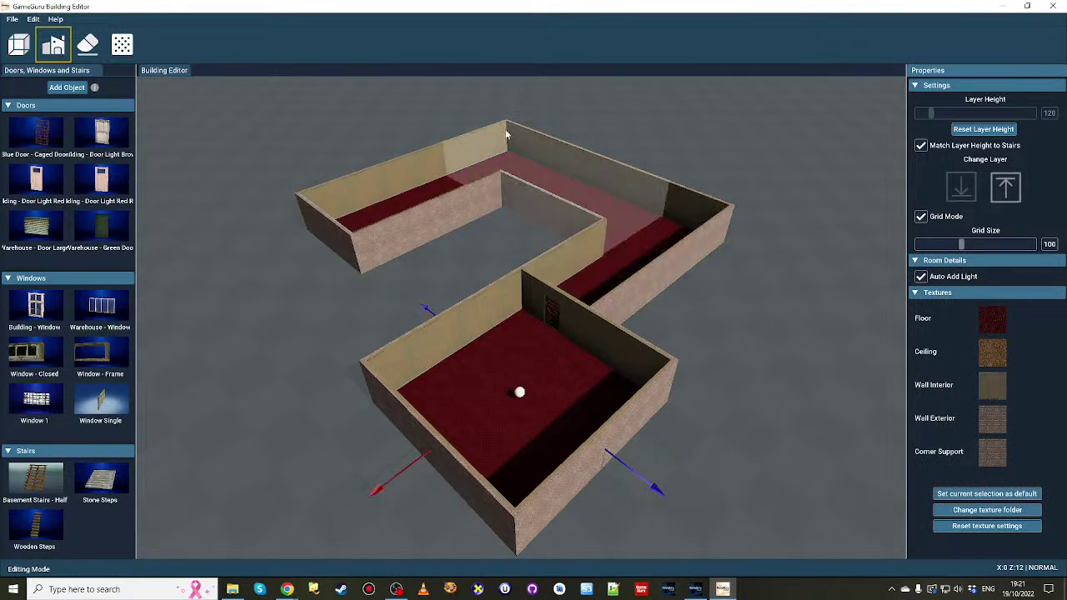
mouse_move(596, 274)
right_mouse_down()
mouse_move(594, 295)
mouse_move(596, 275)
right_mouse_up()
key("w")
key("s")
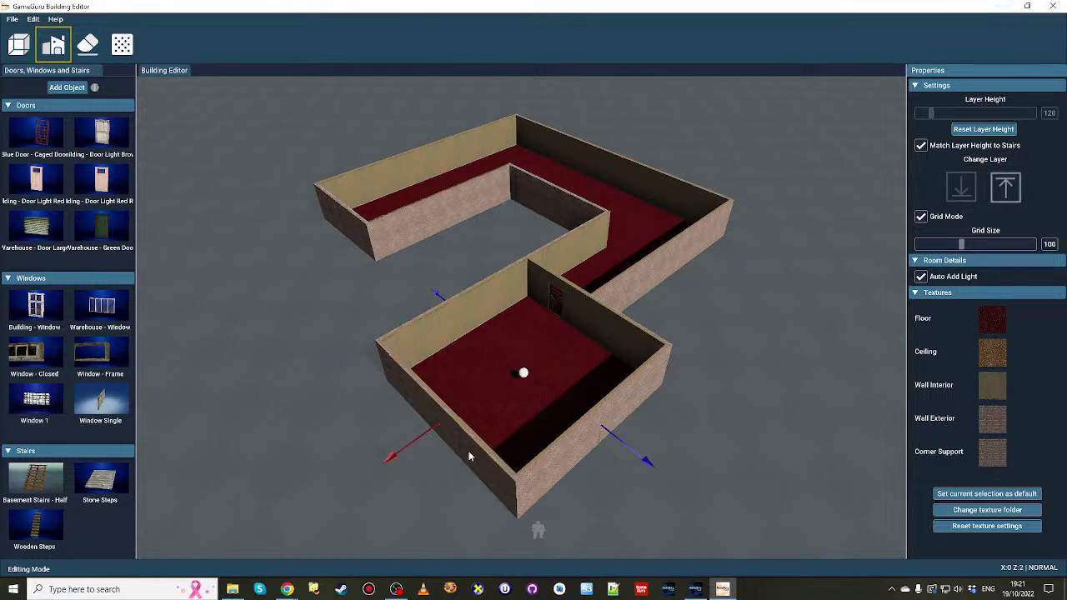
Step: Paint the square room's floor with the white tile texture
left_click(124, 48)
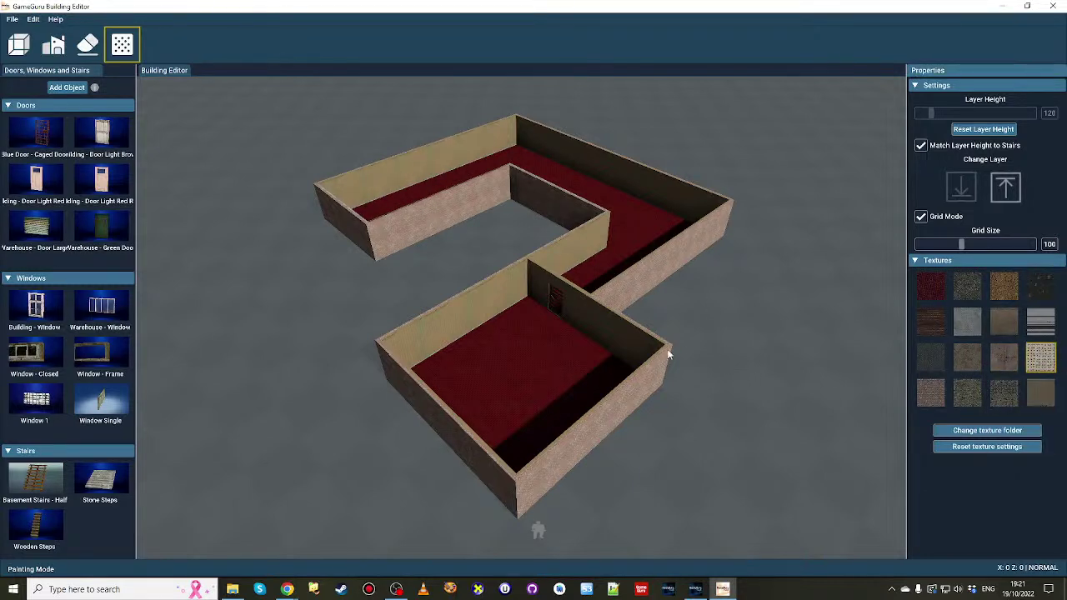
left_click(527, 383)
mouse_move(633, 250)
right_mouse_down()
mouse_move(627, 208)
mouse_move(612, 204)
mouse_move(638, 250)
right_mouse_up()
key("w")
key("s")
right_click_drag(423, 159, 545, 244)
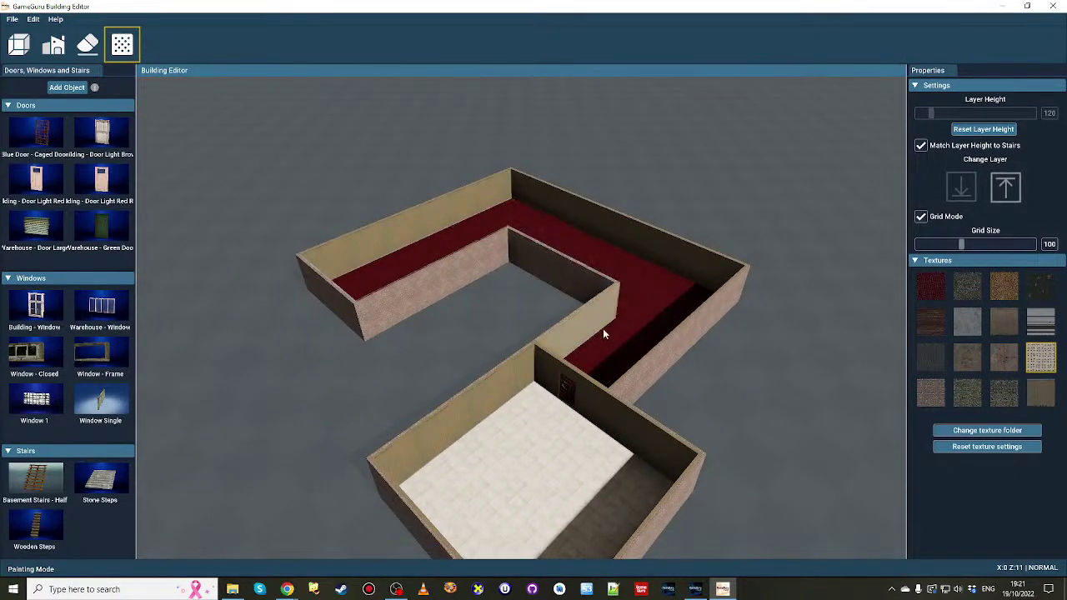
left_click(648, 328)
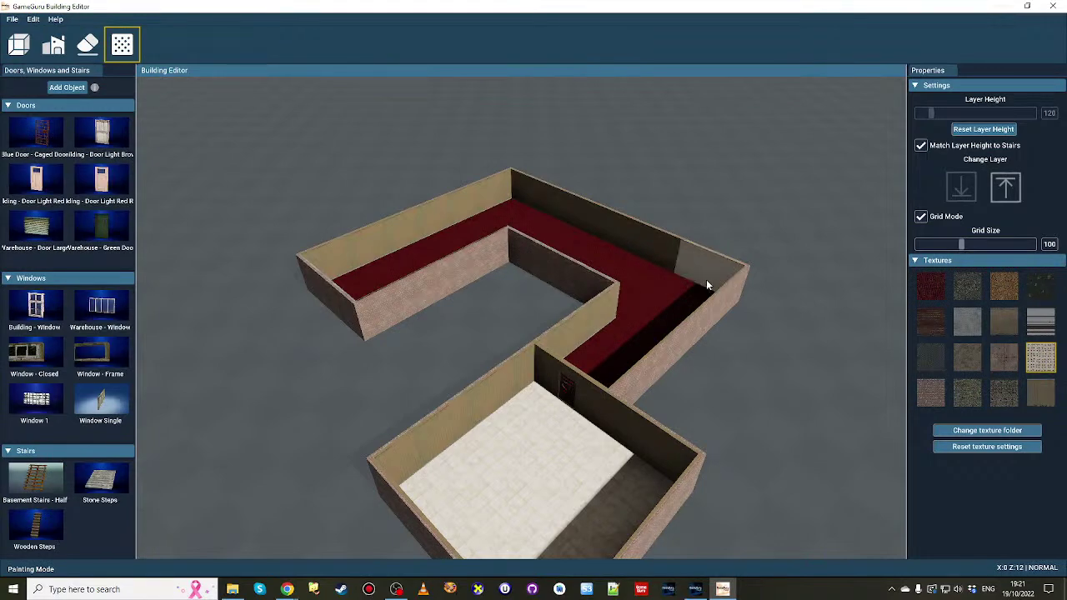
Step: Add a Door Light Red to the square room's front brick wall, with a Warehouse window on each side of it
right_click_drag(684, 435, 567, 317)
key("w")
key("s")
right_click_drag(275, 258, 161, 327)
left_click(37, 186)
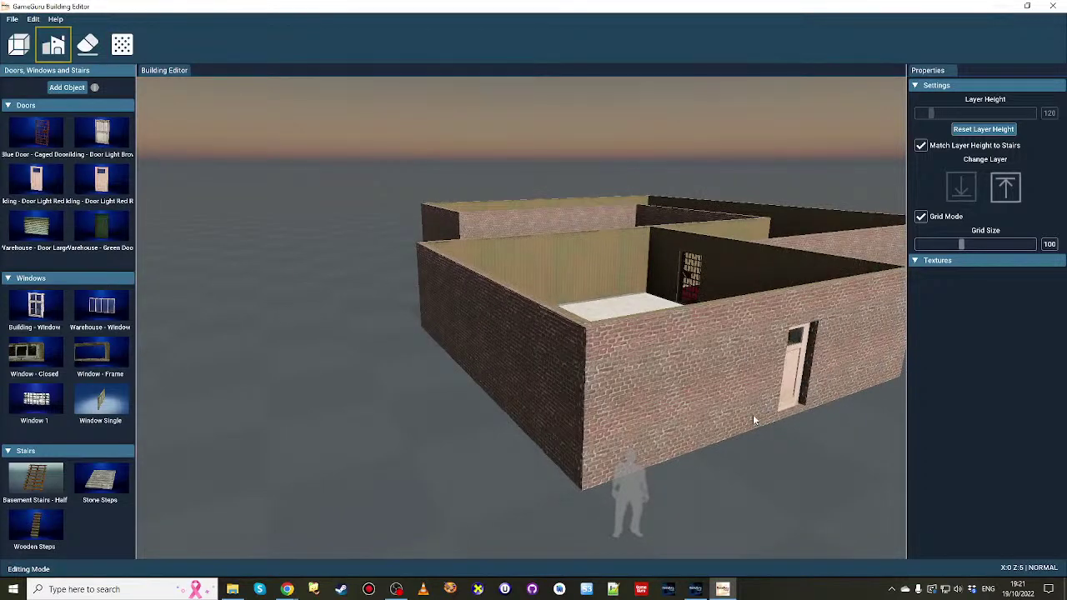
left_click(773, 410)
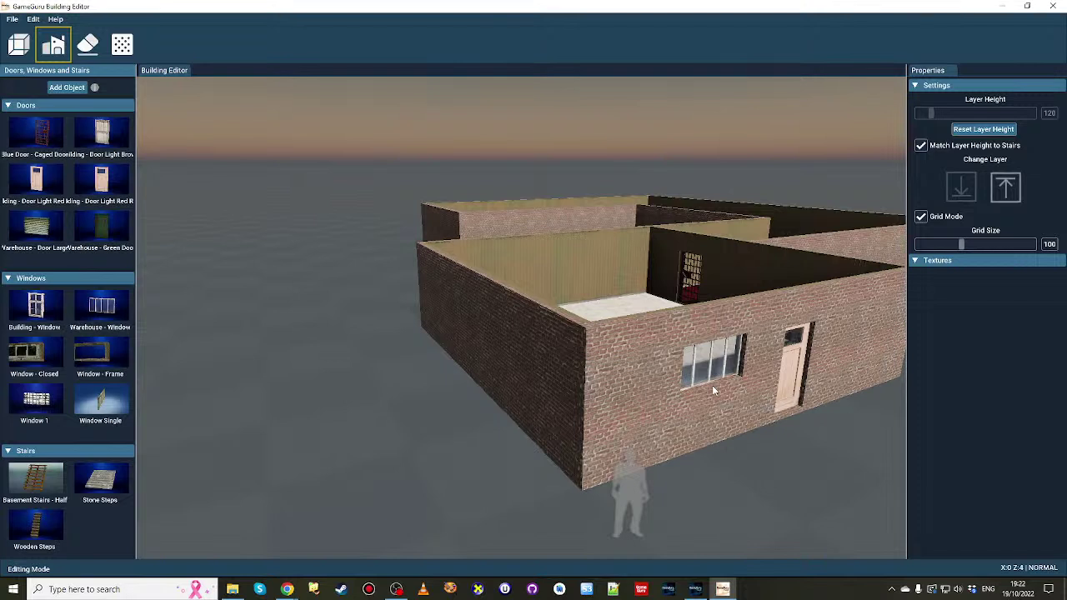
left_click(712, 389)
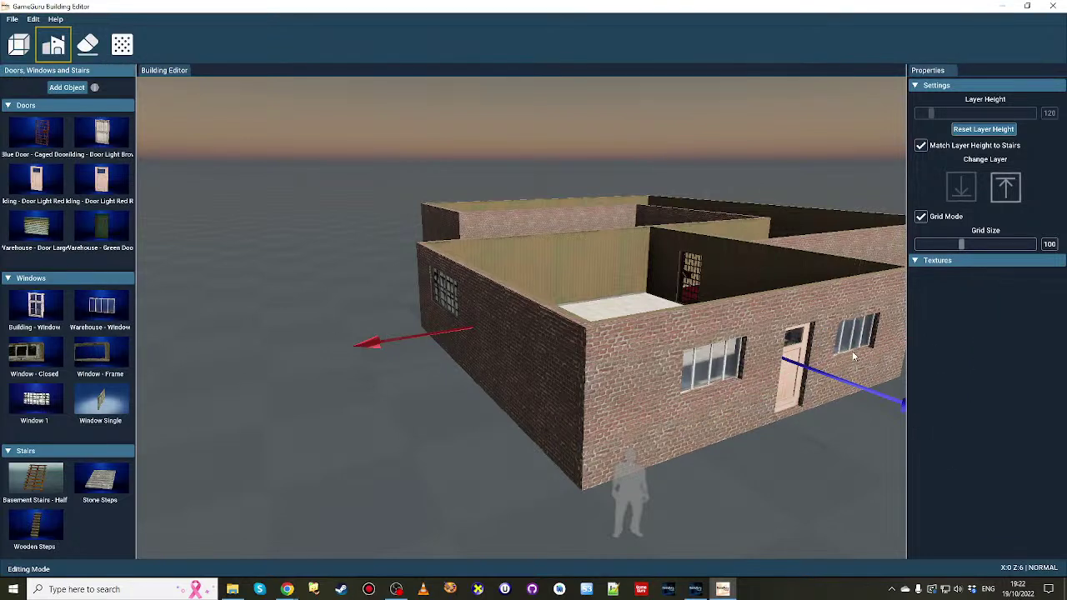
left_click_drag(848, 350, 60, 404)
Step: Delete the barred window from the square room's side wall
right_click_drag(255, 442, 564, 424)
key("s")
key("w")
key("w")
left_click(648, 324)
key("Delete")
Step: Examine the building's interior around the caged door and the red-carpeted narrow rooms
right_click_drag(647, 323, 533, 416)
key("a")
key("w")
key("s")
key("w")
key("d")
key("w")
key("s")
key("a")
key("d")
key("w")
key("s")
key("s")
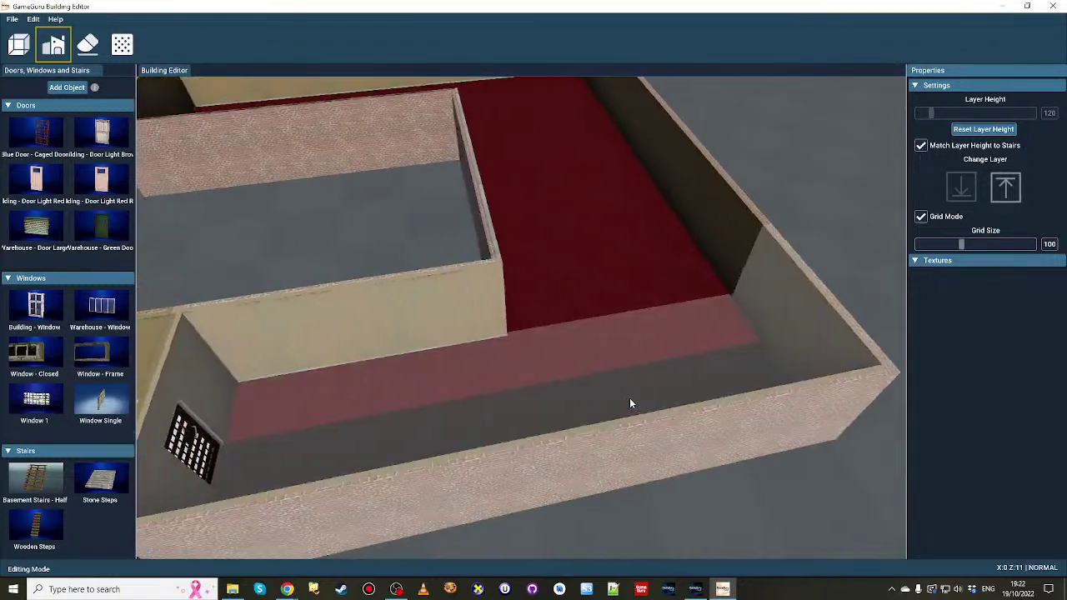
Step: Paint the narrow rooms' floors with the rust-seamed concrete tile texture
left_click(130, 47)
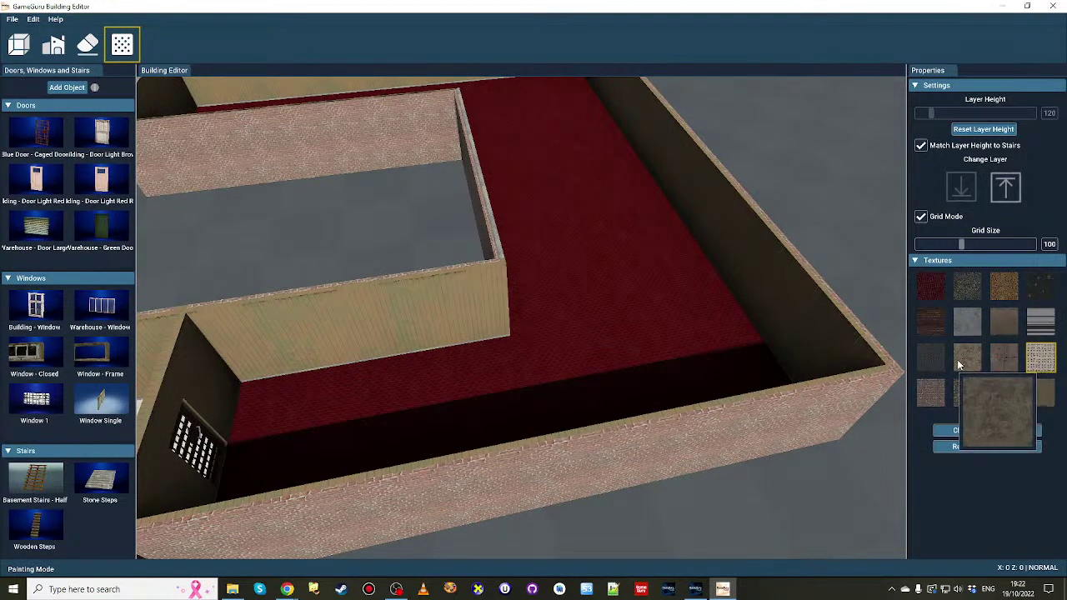
left_click(999, 360)
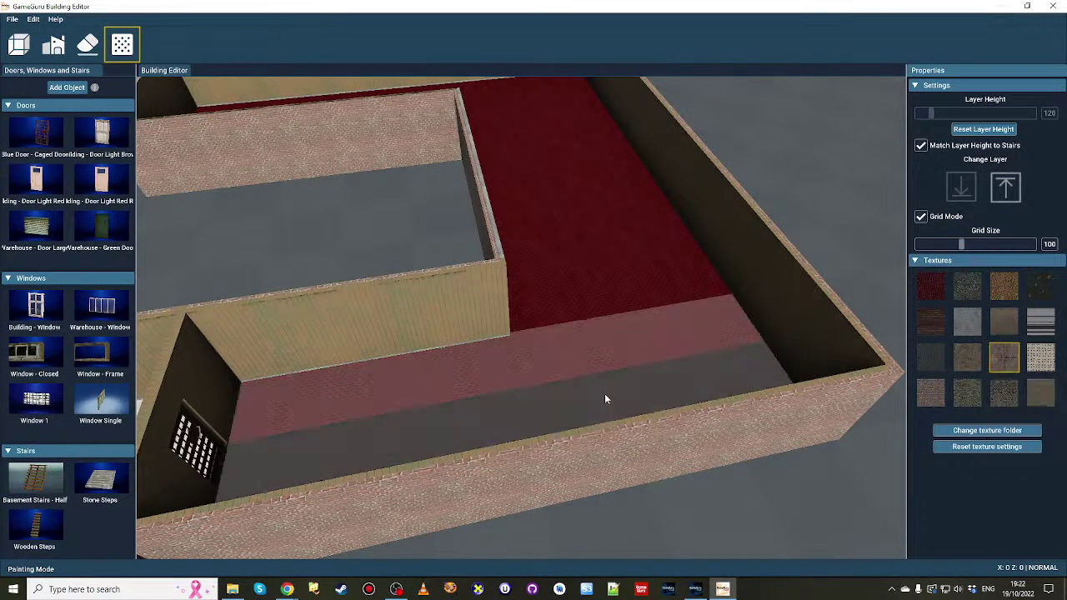
left_click(305, 413)
left_click(633, 265)
mouse_move(621, 267)
right_mouse_down()
mouse_move(586, 297)
mouse_move(636, 316)
right_mouse_up()
left_click(587, 301)
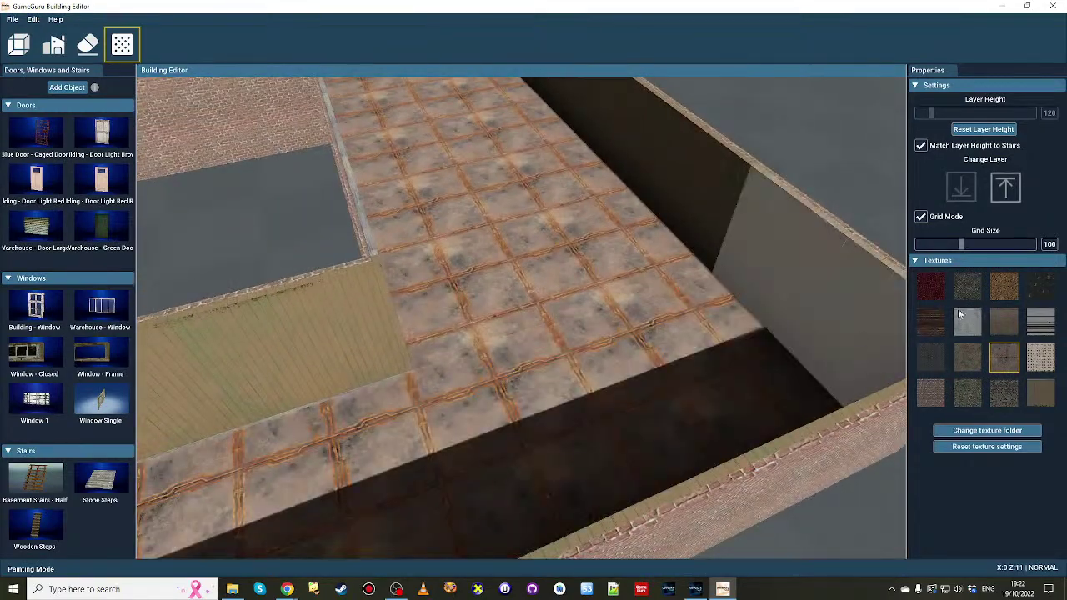
Step: Paint the first narrow room's interior walls with the striped metal panel texture
mouse_move(932, 391)
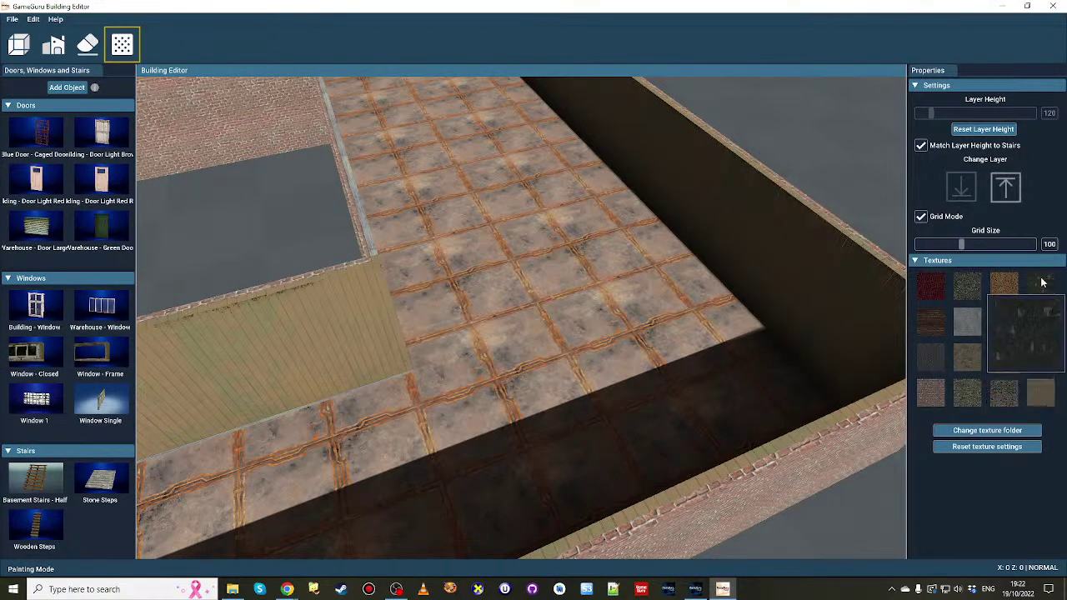
left_click(1041, 321)
left_click(709, 267)
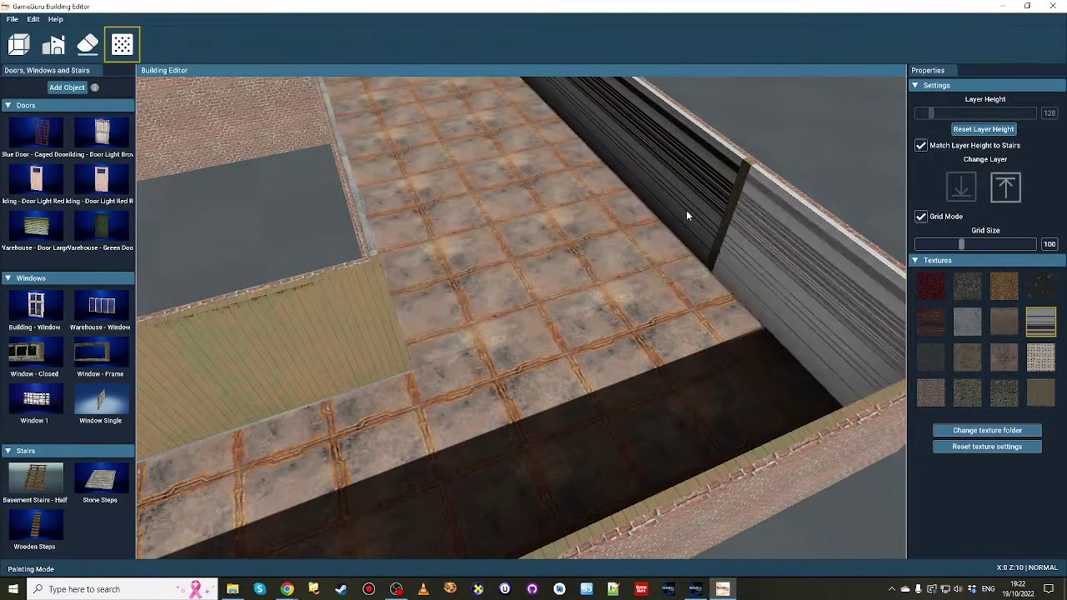
left_click(327, 350)
mouse_move(398, 336)
right_mouse_down()
mouse_move(445, 252)
mouse_move(419, 207)
mouse_move(396, 218)
mouse_move(500, 223)
mouse_move(514, 214)
mouse_move(585, 293)
right_mouse_up()
left_click(445, 252)
left_click(471, 220)
Step: Paint the remaining interior walls around the U-shaped corridor with the same striped metal panel texture
key("w")
left_click(594, 329)
mouse_move(594, 329)
right_mouse_down()
mouse_move(637, 379)
mouse_move(708, 400)
mouse_move(681, 368)
right_mouse_up()
left_click(659, 383)
left_click(630, 340)
key("d")
mouse_move(615, 332)
right_mouse_down()
mouse_move(575, 343)
mouse_move(554, 315)
mouse_move(573, 298)
mouse_move(533, 287)
mouse_move(466, 329)
mouse_move(411, 319)
right_mouse_up()
key("w")
left_click(584, 312)
key("s")
right_click_drag(523, 283, 568, 247)
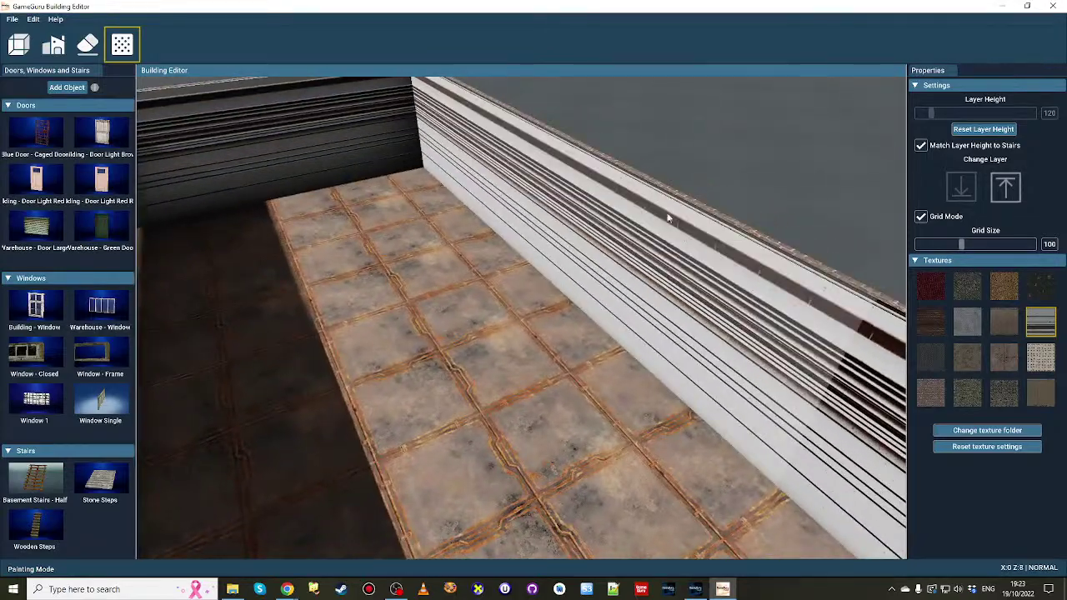
Step: Paint the narrow upright strip between the corridor's wall sections with the striped metal panel texture
right_click_drag(504, 213, 424, 172)
right_click_drag(336, 179, 266, 331)
right_click_drag(417, 208, 470, 215)
right_click_drag(490, 166, 548, 176)
key("w")
key("w")
key("s")
left_click(465, 260)
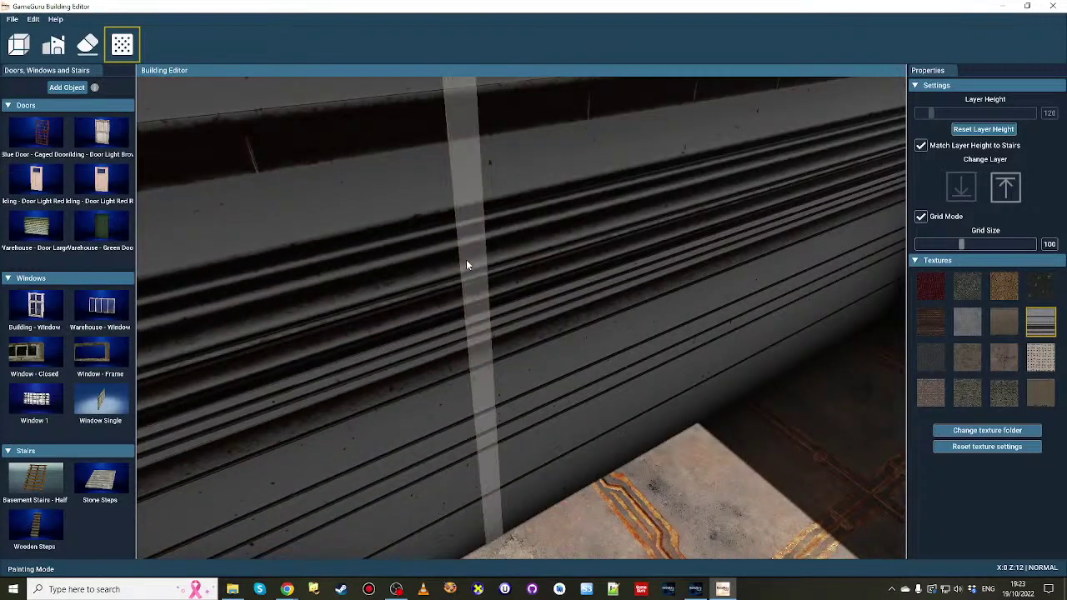
Step: Paint the corner support at the corridor's inner turn with the striped metal panel texture
right_click_drag(468, 258, 550, 260)
key("s")
right_click_drag(485, 303, 533, 354)
key("w")
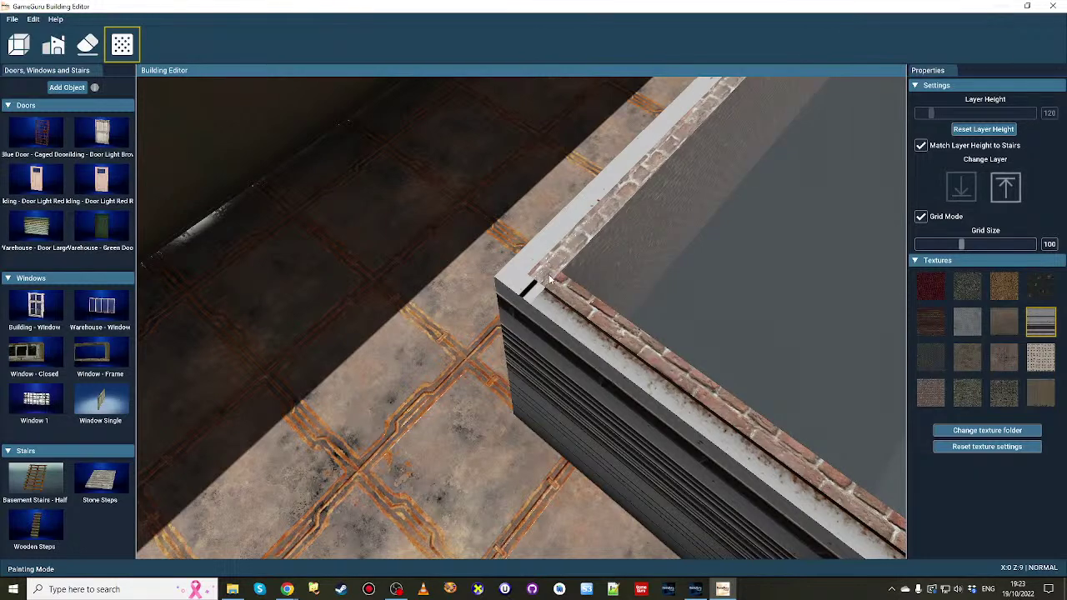
mouse_move(548, 280)
right_mouse_down()
mouse_move(531, 303)
mouse_move(517, 292)
mouse_move(567, 278)
mouse_move(575, 262)
mouse_move(596, 265)
mouse_move(579, 287)
mouse_move(533, 271)
right_mouse_up()
left_click(527, 277)
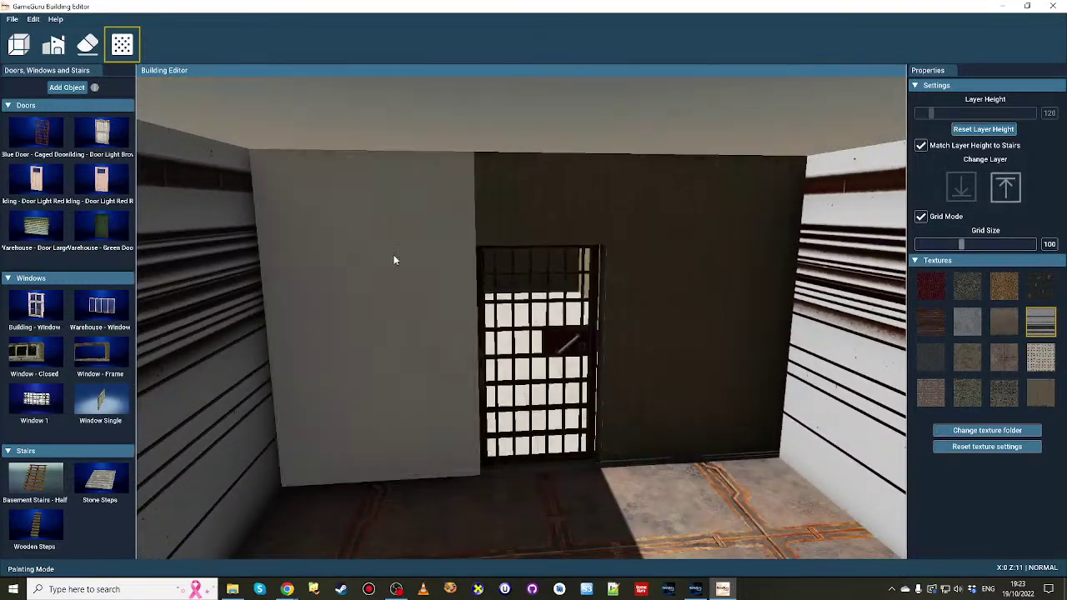
Step: Paint the corridor-side wall around the caged door with the striped metal panel texture
left_click(394, 255)
left_click(528, 221)
left_click(723, 342)
Step: Examine the textured building from inside the corridor, from above and from its far side
right_click_drag(724, 343, 905, 257)
key("w")
key("s")
key("s")
key("w")
key("s")
key("w")
key("s")
key("w")
key("w")
key("w")
right_click_drag(521, 291, 667, 342)
key("s")
scroll(629, 409, "down", 10)
mouse_move(629, 409)
right_mouse_down()
mouse_move(575, 409)
mouse_move(629, 409)
right_mouse_up()
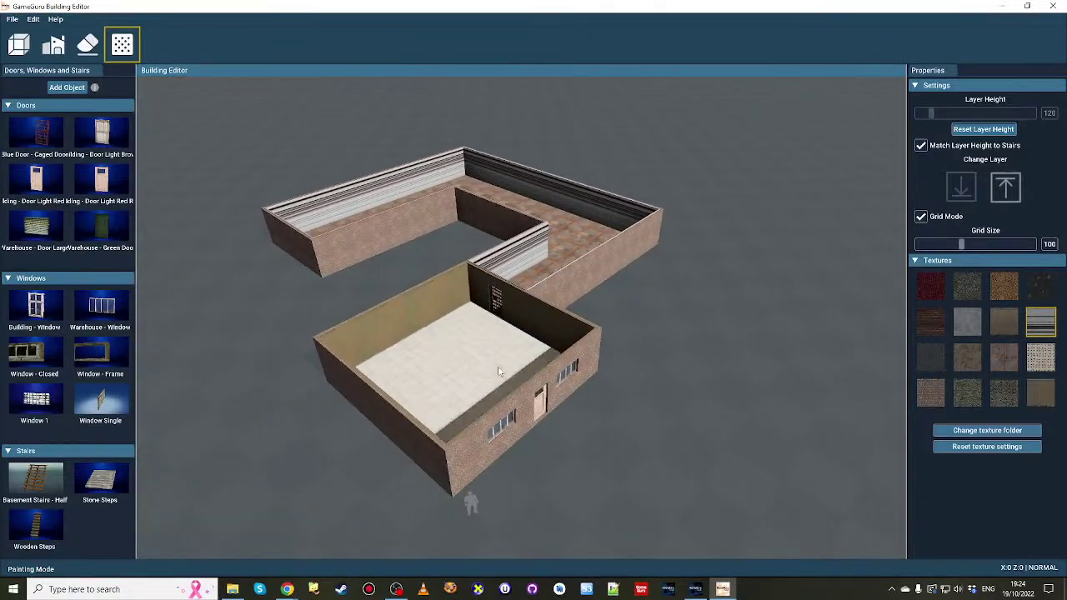
scroll(494, 308, "up", 10)
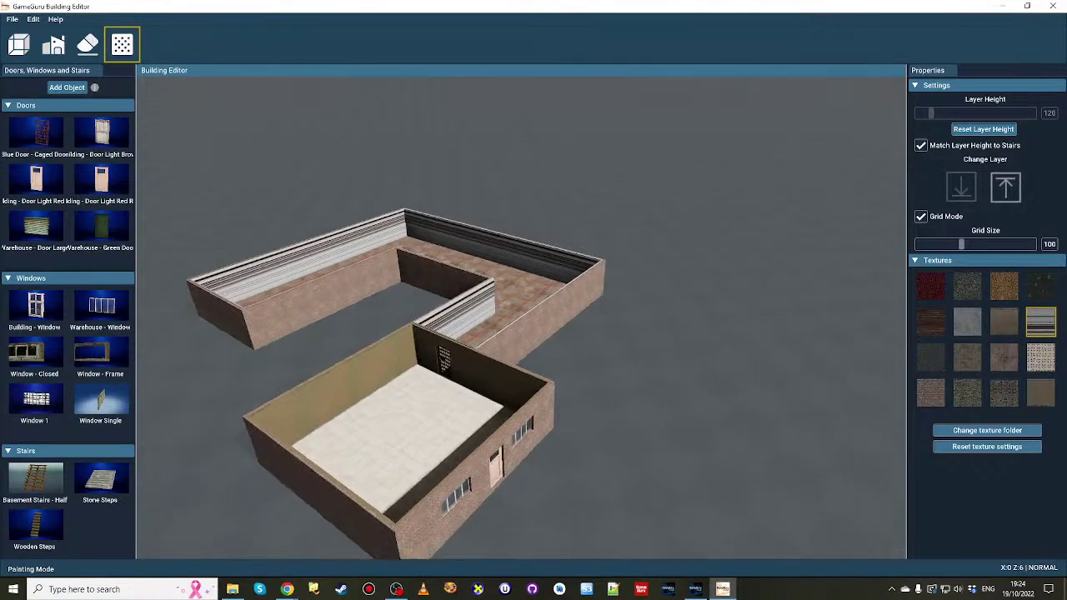
mouse_move(423, 479)
right_mouse_down()
mouse_move(366, 478)
mouse_move(437, 473)
mouse_move(416, 473)
right_mouse_up()
scroll(477, 263, "down", 10)
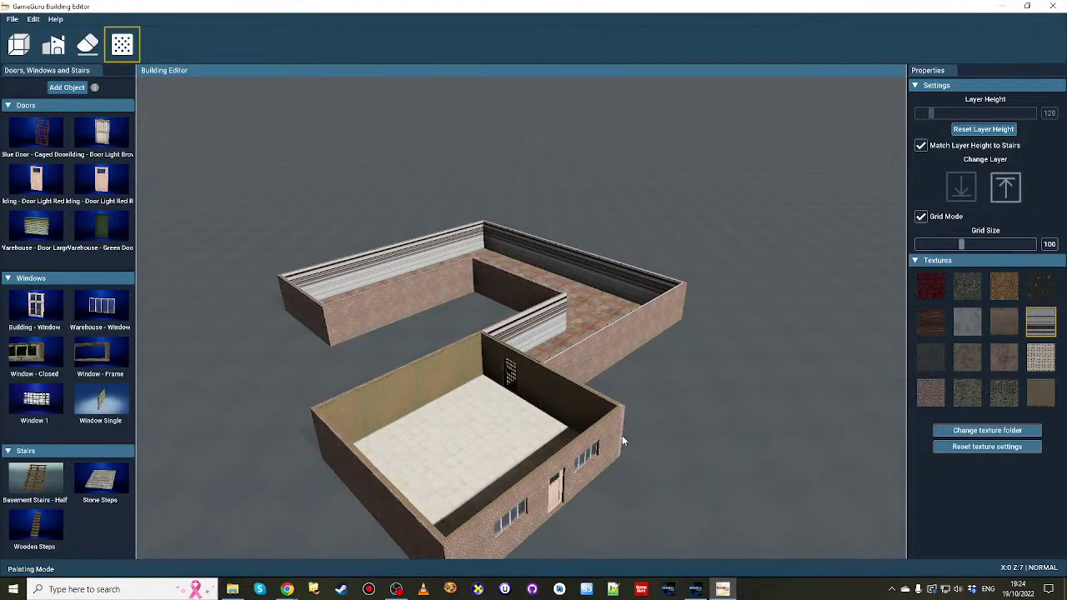
right_click_drag(625, 445, 494, 461)
key("d")
key("w")
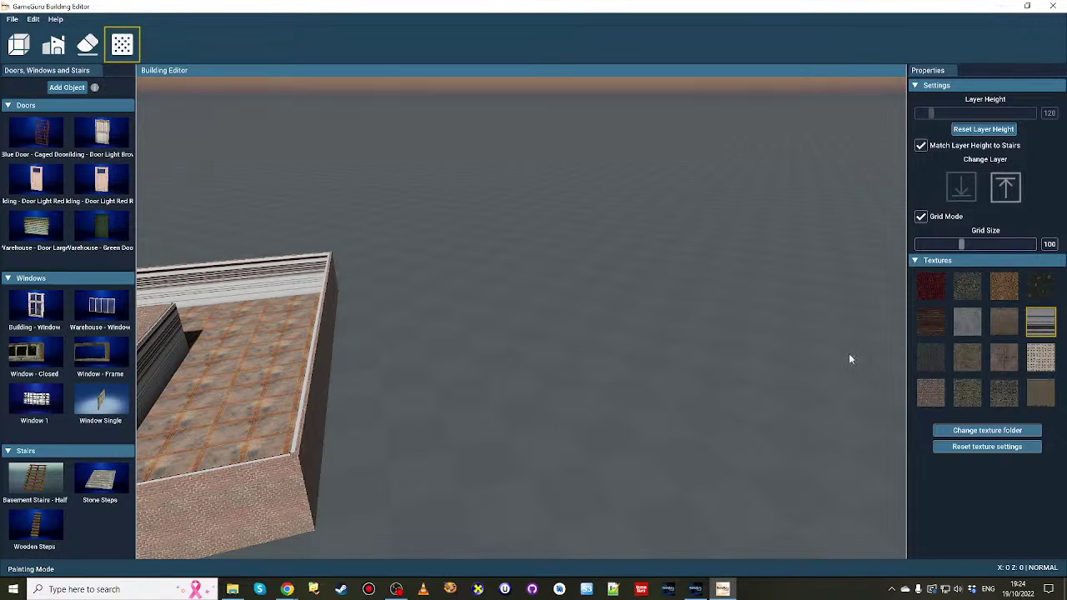
Step: Draw a separate room on the open ground beside the building, and select it to view its texture settings
left_click(19, 44)
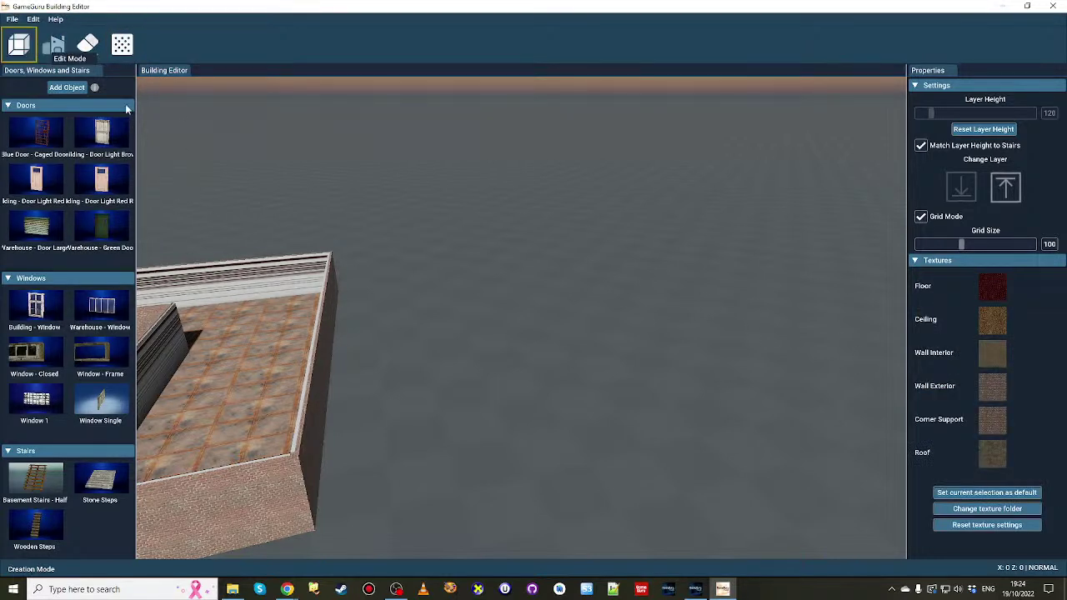
left_click_drag(629, 404, 776, 525)
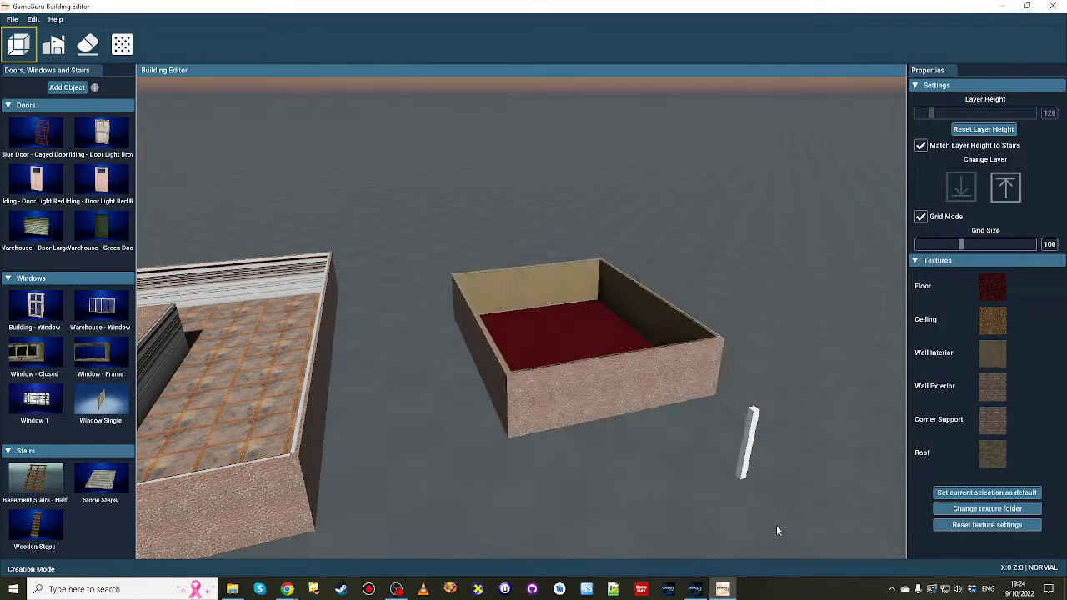
left_click(53, 45)
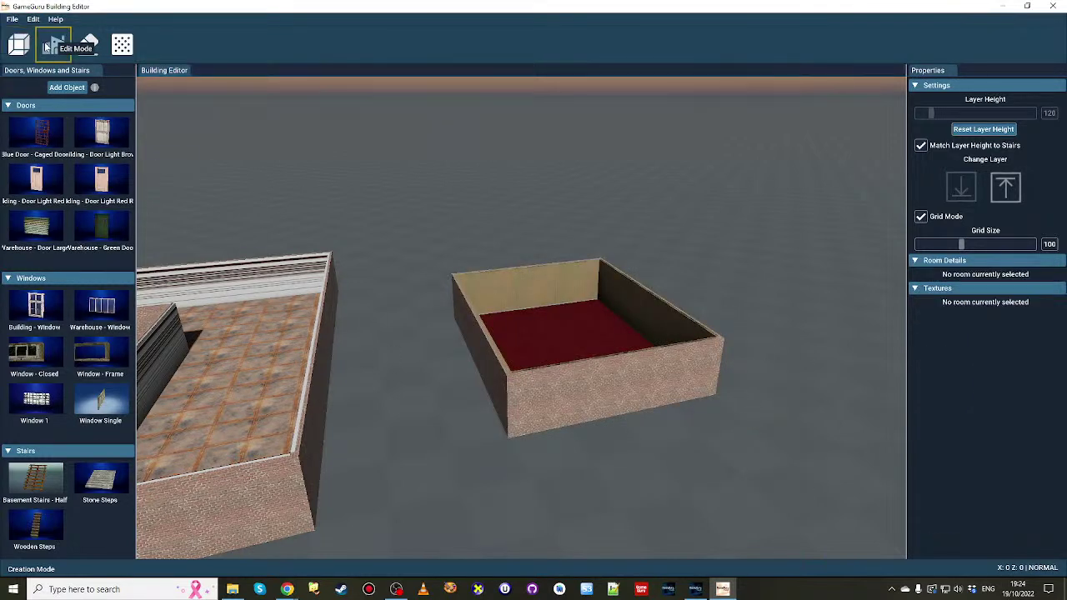
left_click(592, 337)
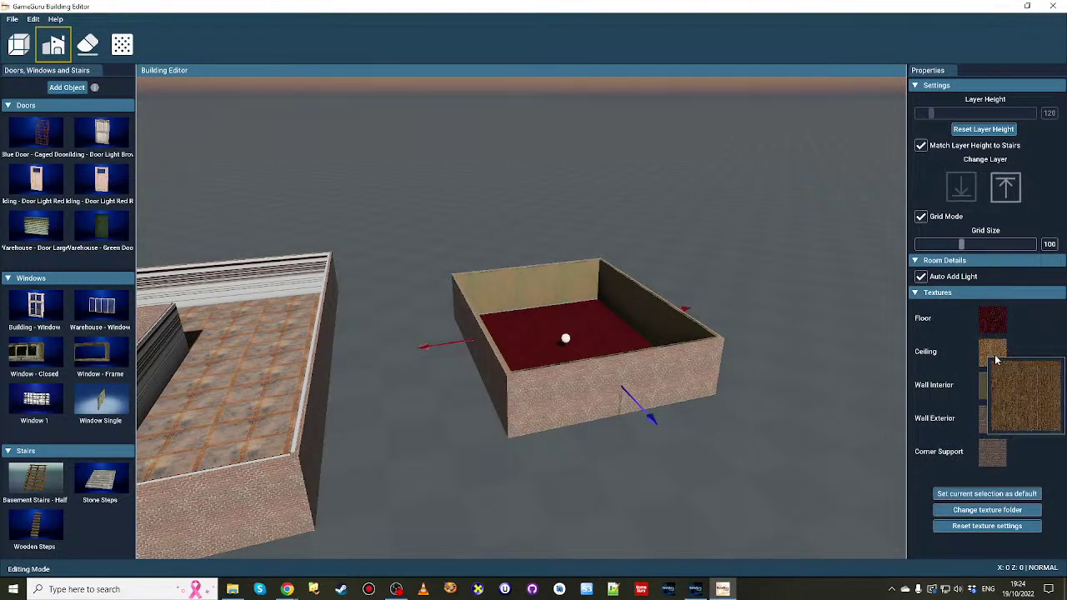
mouse_move(991, 467)
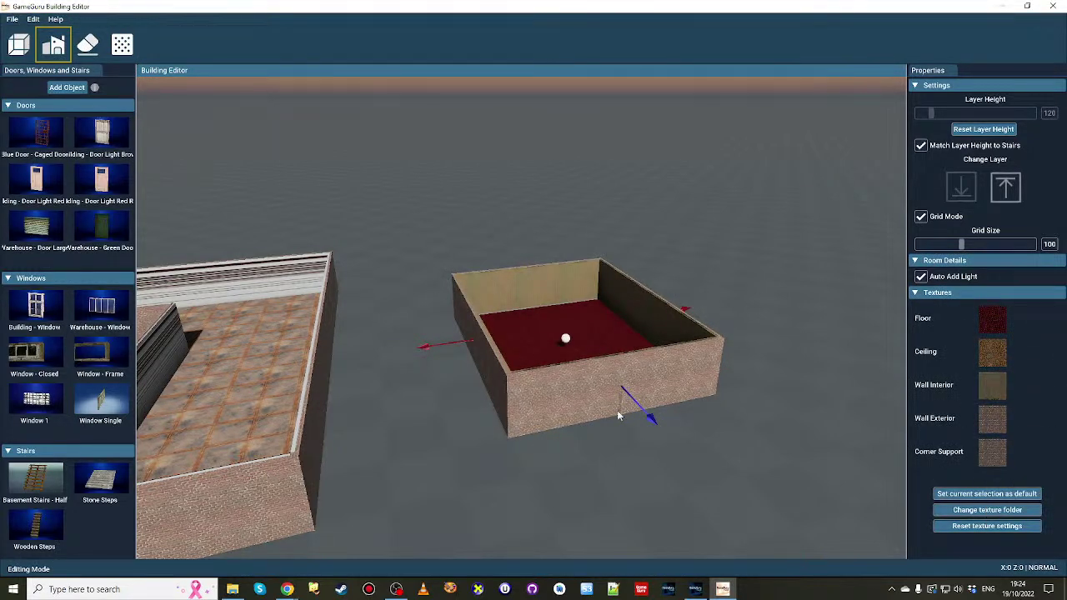
Step: Set the separate room's interior wall texture to the striped metal panel texture
left_click(992, 387)
left_click(1010, 259)
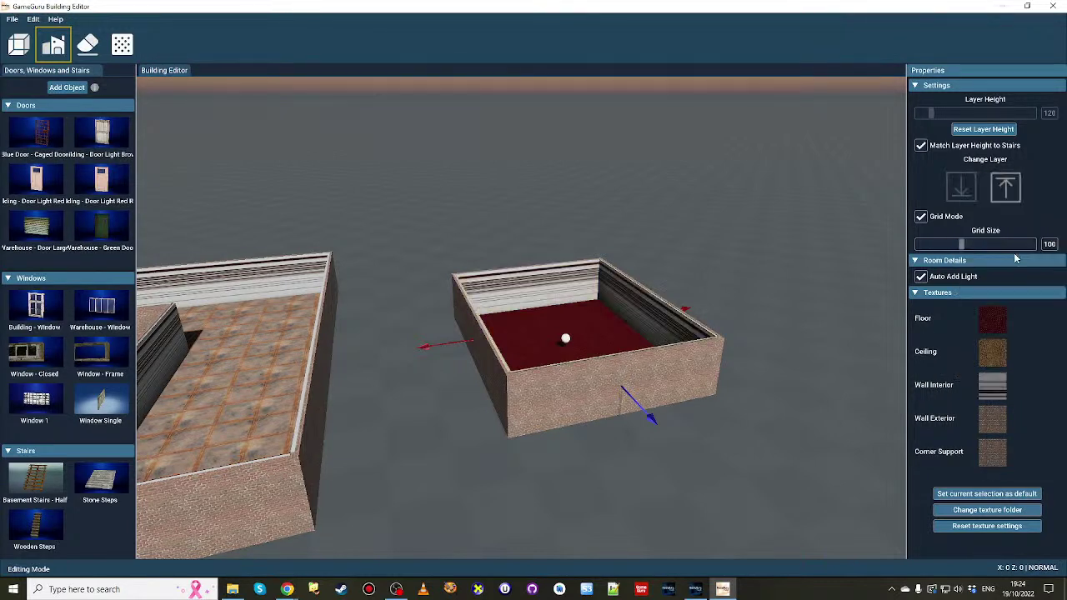
Step: Examine the retextured separate room and the L-shaped corridor beside it from above and from different sides
key("w")
mouse_move(861, 326)
right_mouse_down()
mouse_move(821, 342)
mouse_move(600, 350)
mouse_move(867, 360)
mouse_move(800, 346)
mouse_move(700, 354)
mouse_move(851, 354)
mouse_move(852, 323)
mouse_move(858, 375)
mouse_move(833, 359)
mouse_move(833, 319)
right_mouse_up()
key("w")
key("s")
key("a")
key("s")
key("w")
key("s")
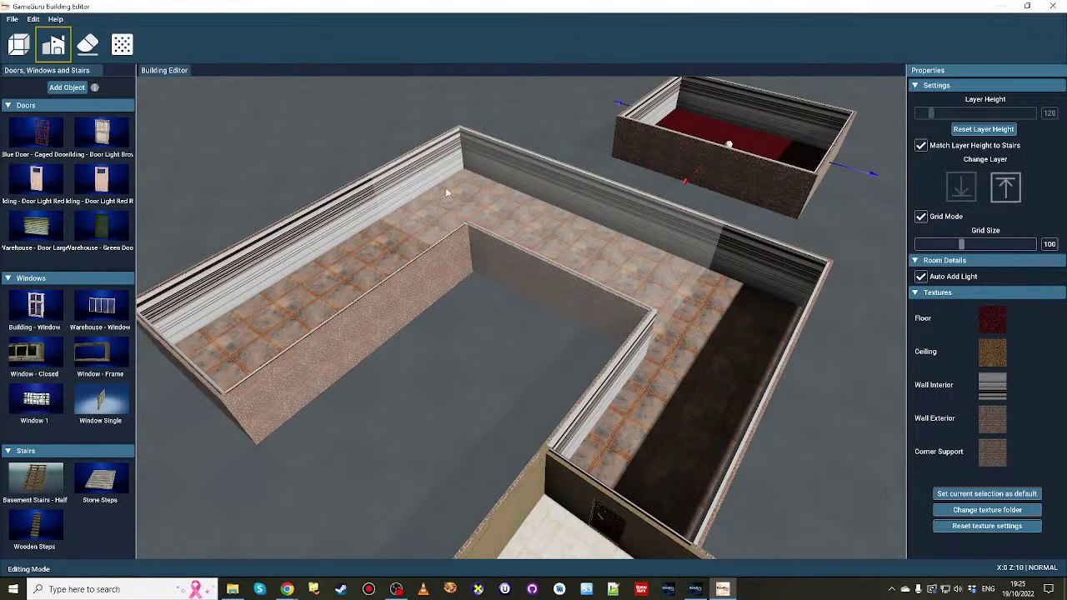
right_click_drag(675, 396, 745, 202)
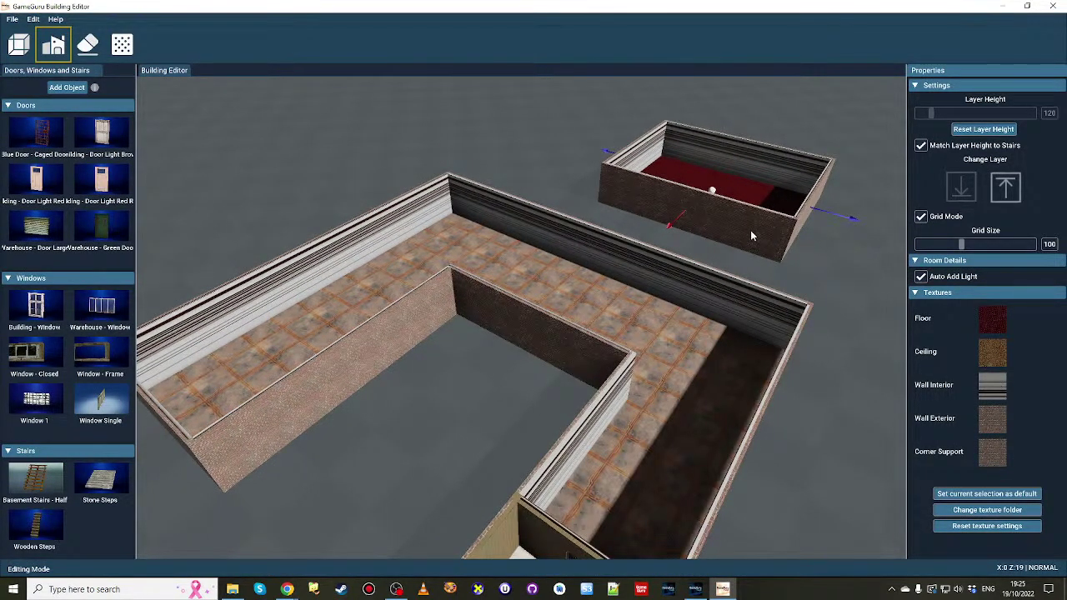
right_click_drag(484, 305, 442, 301)
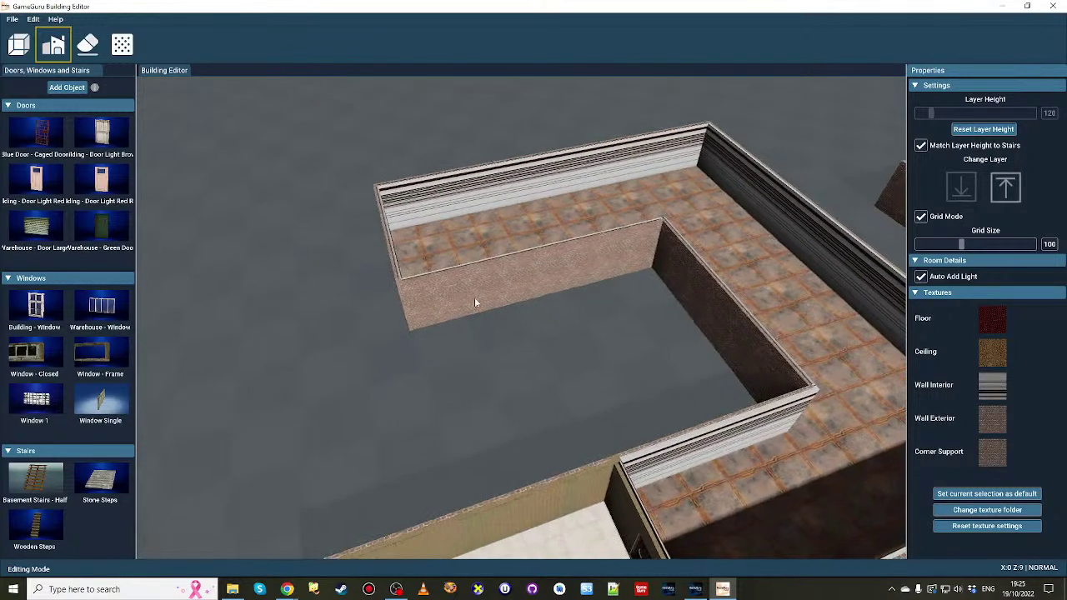
right_click_drag(741, 159, 754, 250)
Step: Examine the whole layout from the front, with the main room's door and windows, the corridor and the separate room
key("w")
key("s")
key("w")
key("s")
key("w")
key("s")
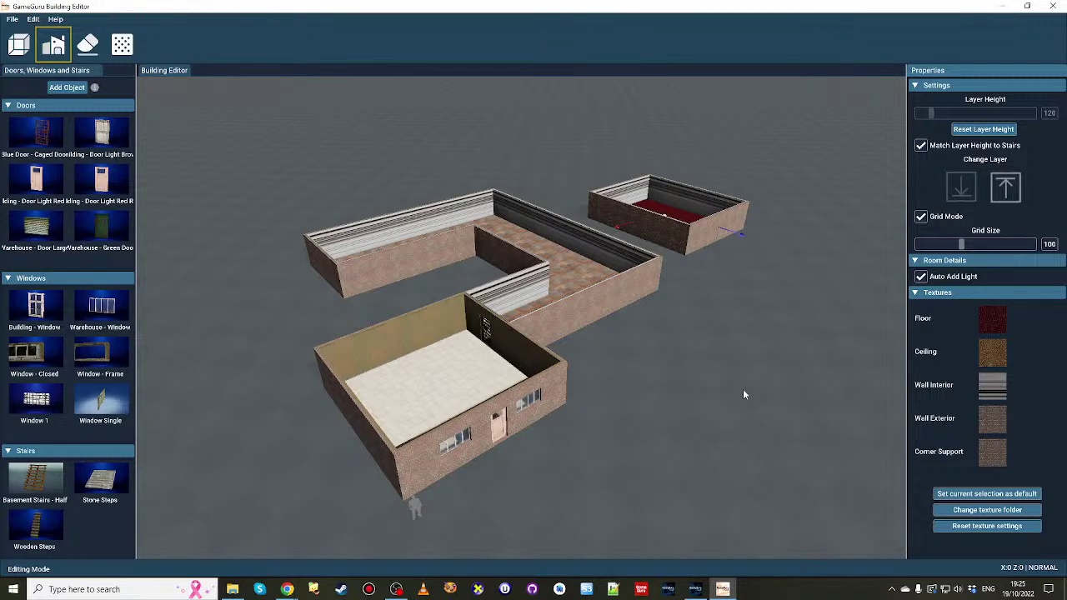
key("w")
right_click_drag(742, 389, 747, 359)
key("s")
key("s")
key("w")
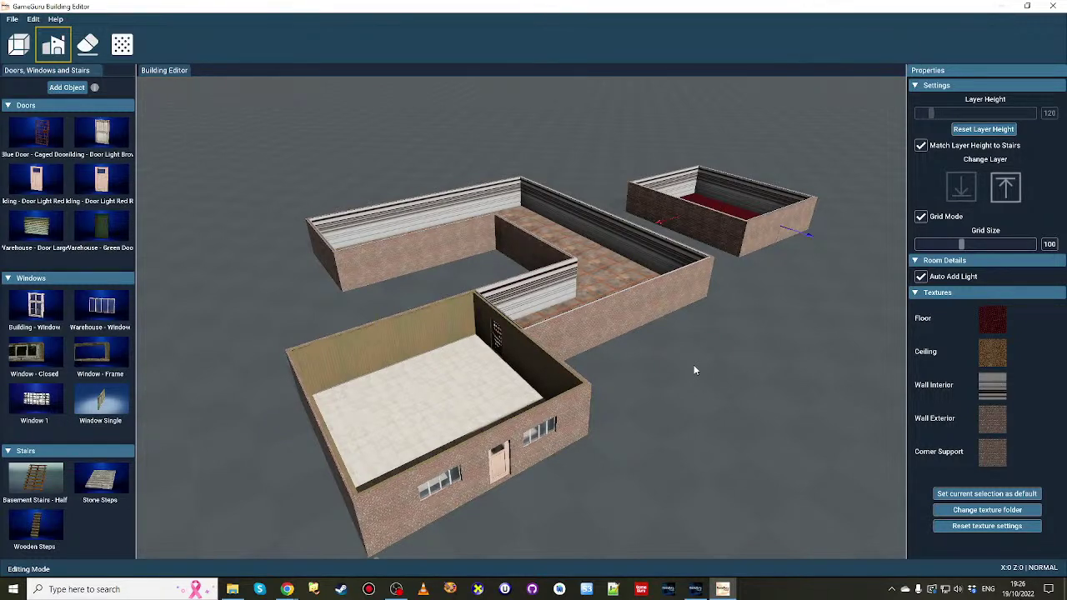
right_click_drag(694, 360, 678, 374)
key("d")
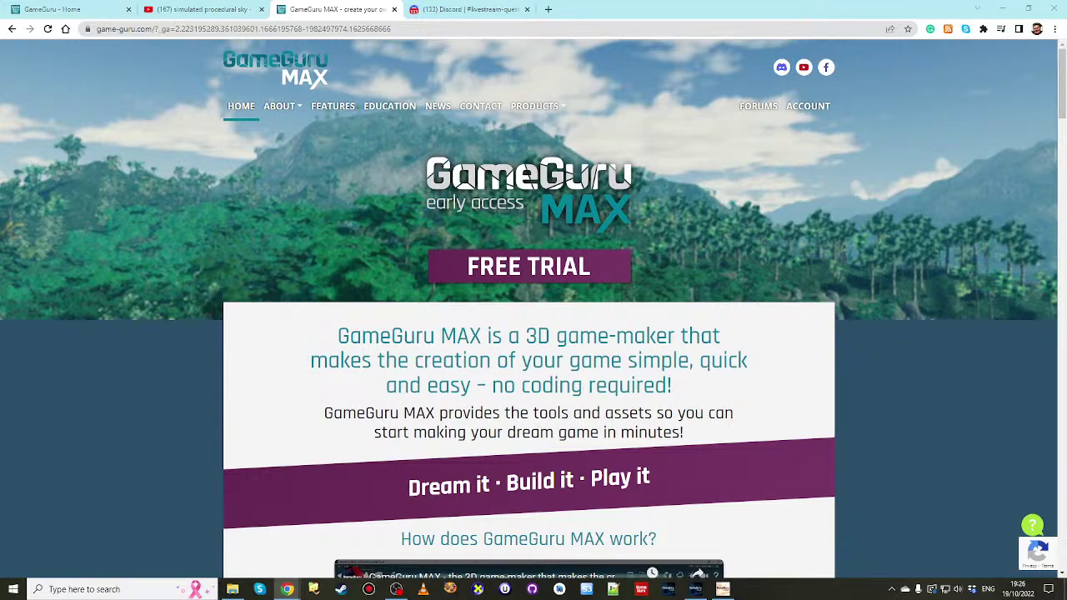
Step: Switch to Chrome, bring the pop-out YouTube live chat window onto the GameGuru MAX page and enlarge it
left_click_drag(1065, 37, 346, 40)
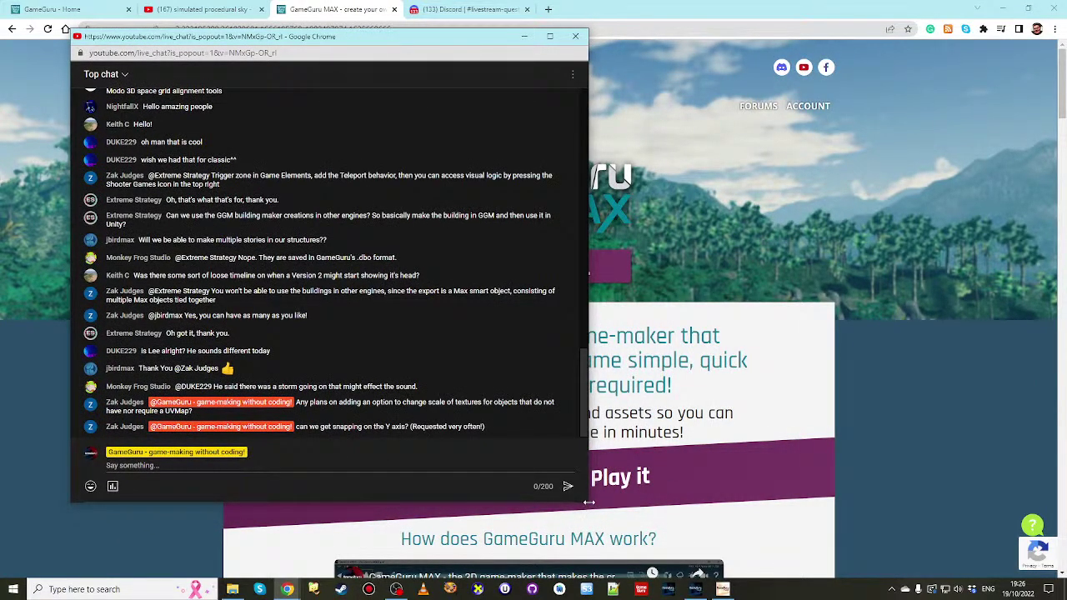
left_click_drag(588, 502, 602, 543)
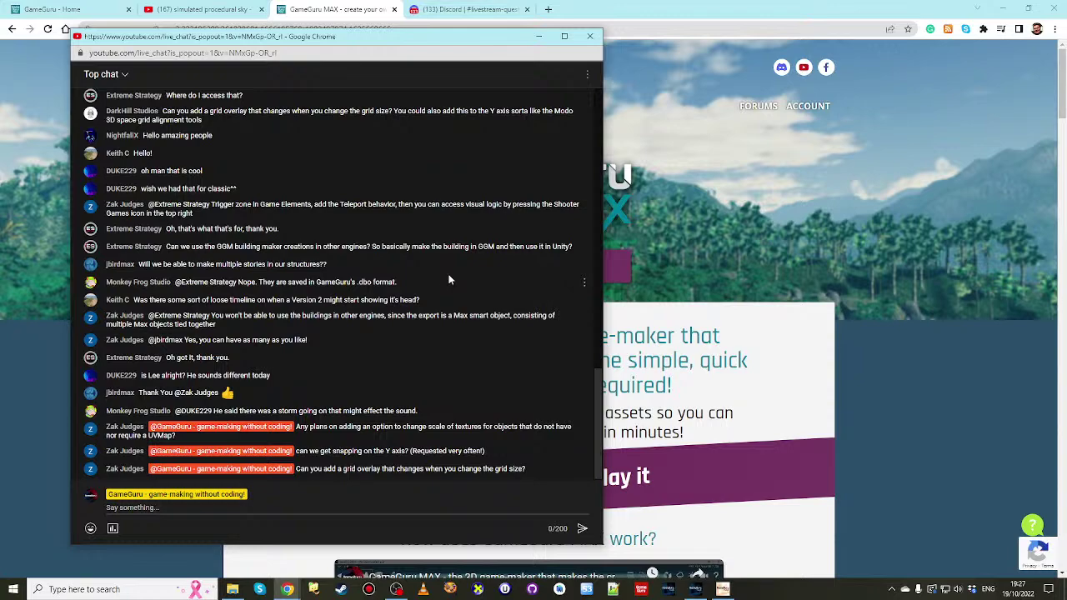
Step: Copy the address of the Discord livestream-questions channel, and return to the GameGuru MAX page
left_click(467, 9)
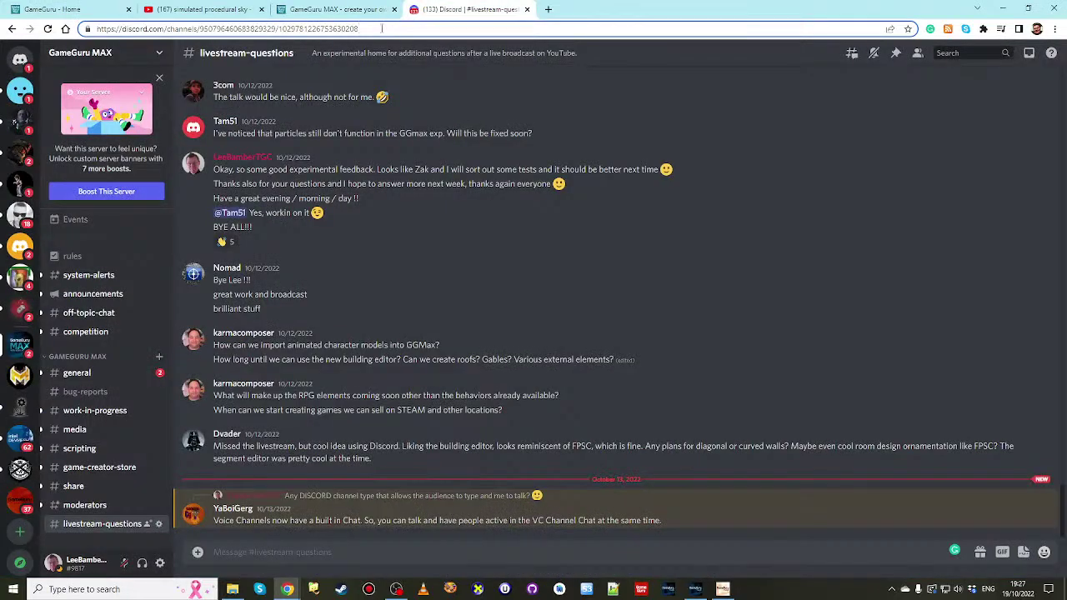
left_click(354, 9)
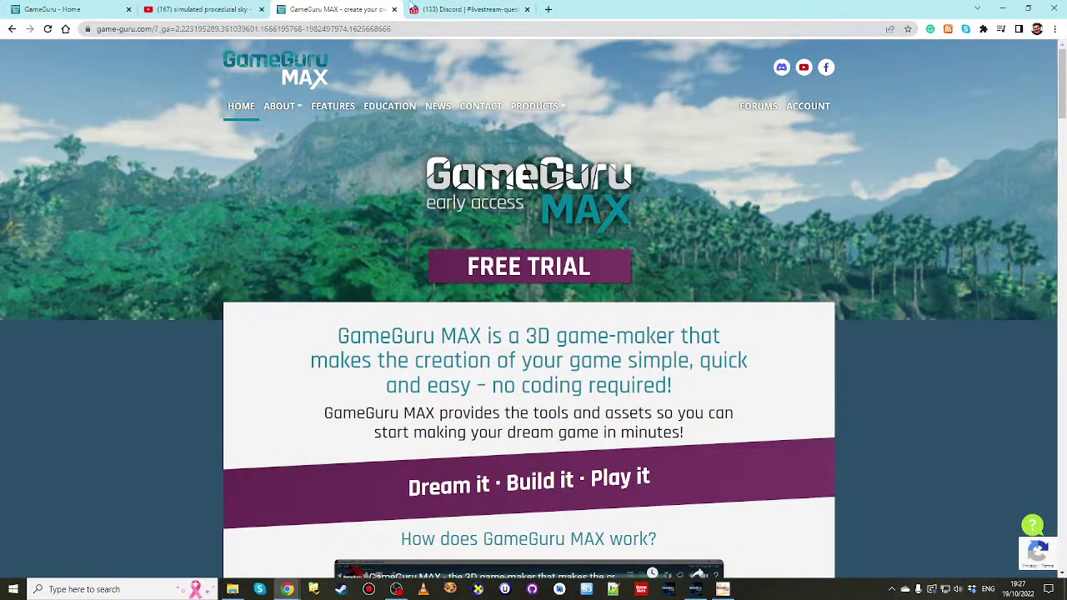
left_click(441, 10)
left_click(358, 9)
left_click(202, 8)
left_click(350, 8)
left_click(459, 10)
left_click(337, 8)
Step: Post the copied Discord channel link in the YouTube live chat, and move the chat window to the middle of the page
mouse_move(294, 589)
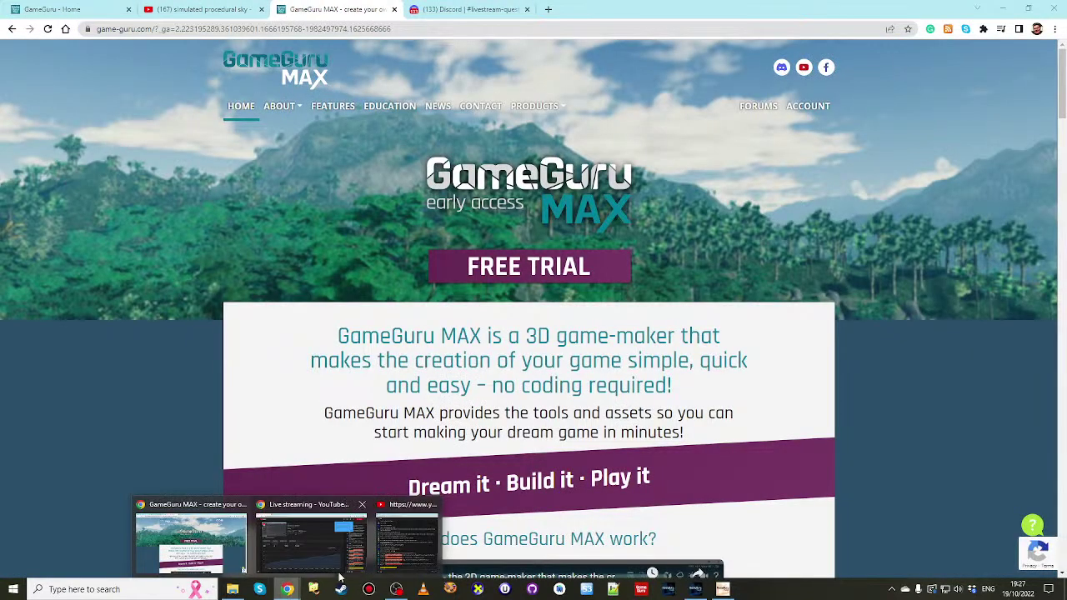
left_click(406, 541)
left_click(200, 514)
key("ctrl+v")
key("Return")
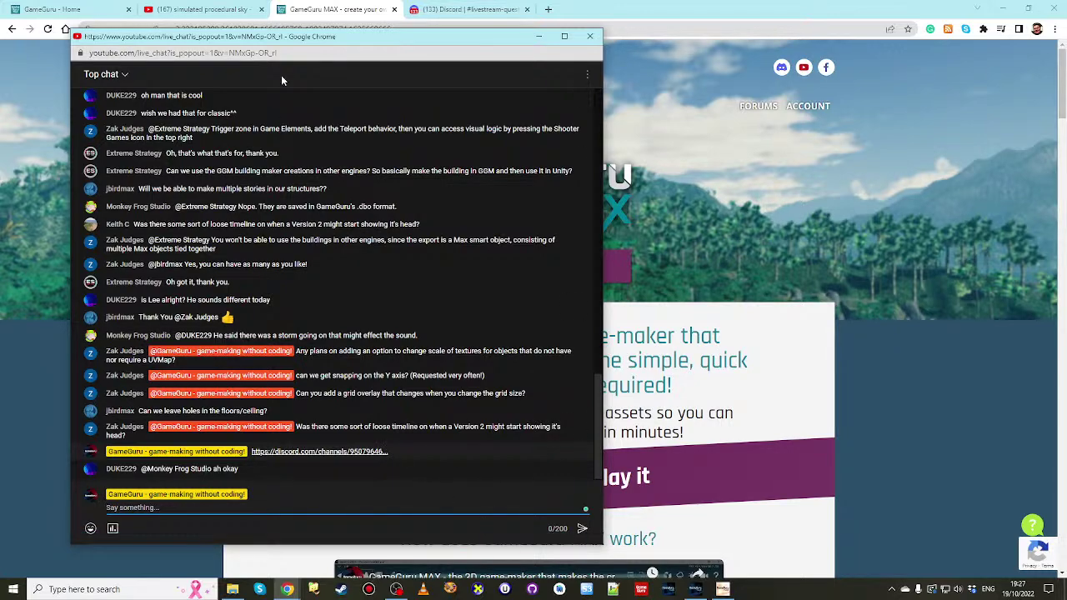
left_click_drag(309, 41, 504, 42)
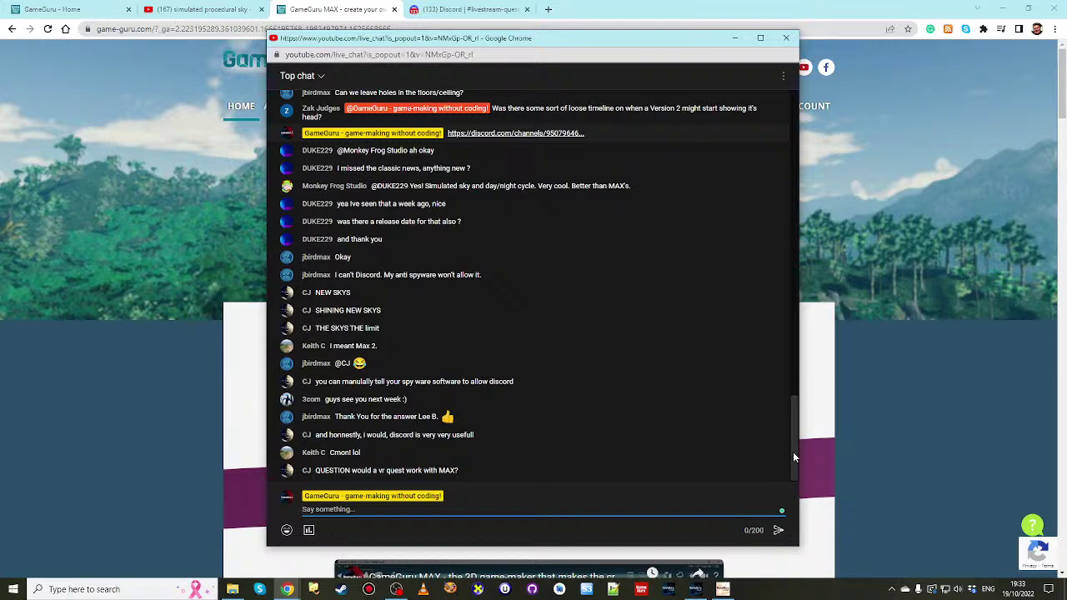
Step: Copy the Discord livestream-questions channel's link again and repost it in the YouTube live chat
left_click(466, 9)
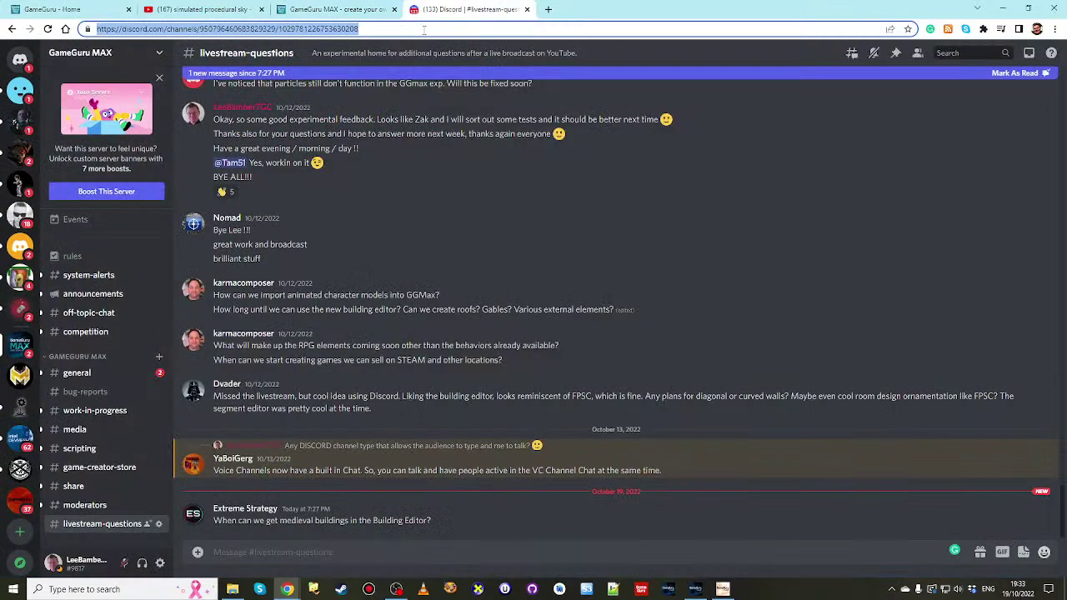
left_click(338, 9)
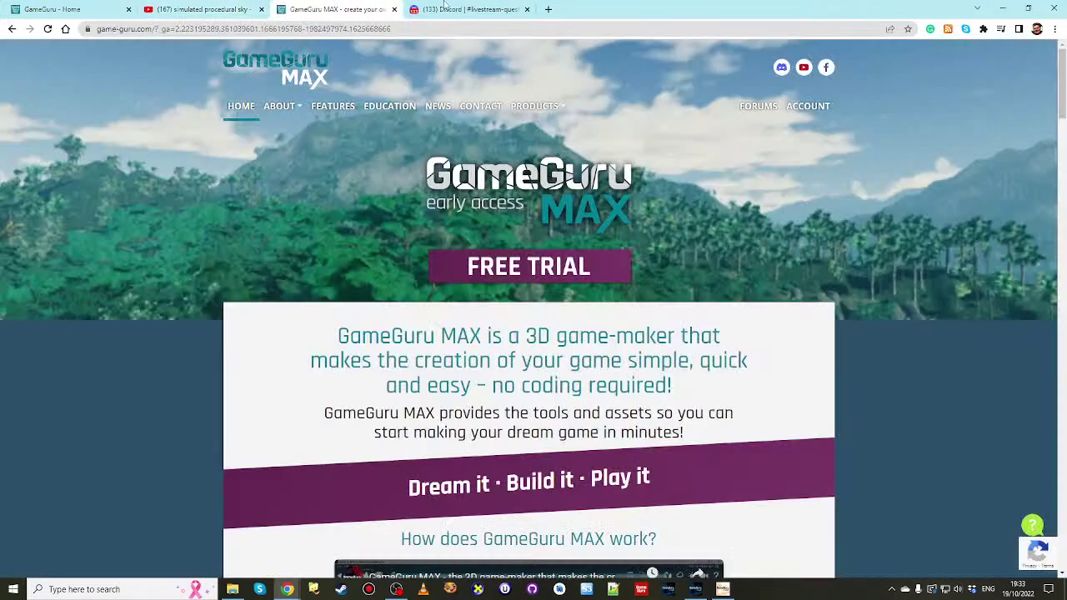
mouse_move(287, 589)
left_click(412, 544)
left_click(358, 509)
key("ctrl+v")
key("Return")
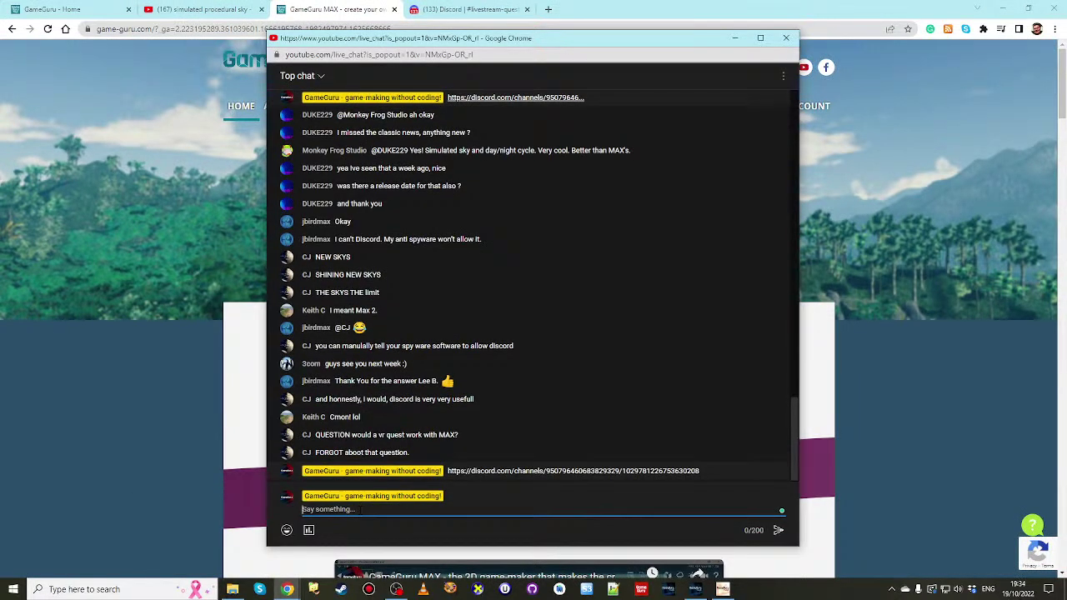